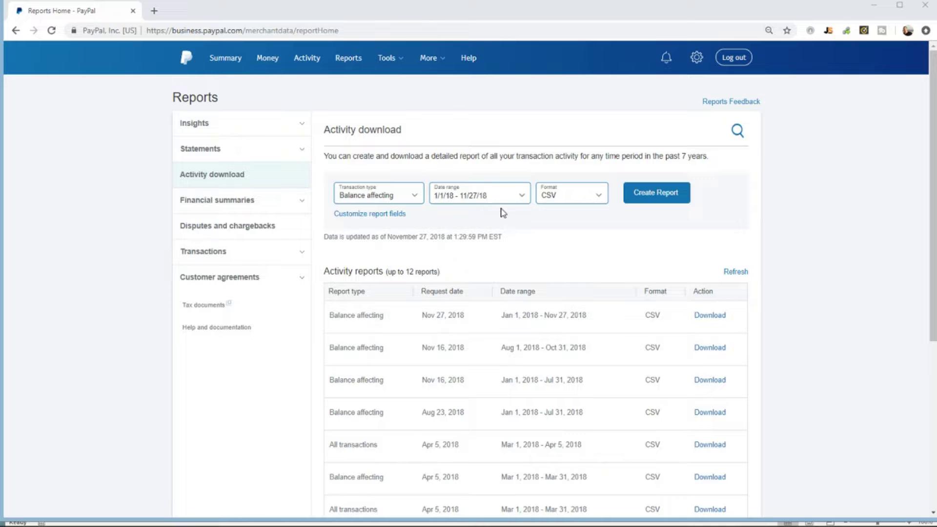
- Keep CSV as the format for the Balance affecting report from 1/1/18 to 11/27/18
{"action": "left_click", "coordinate": [573, 204]}
{"action": "left_click", "coordinate": [802, 198]}
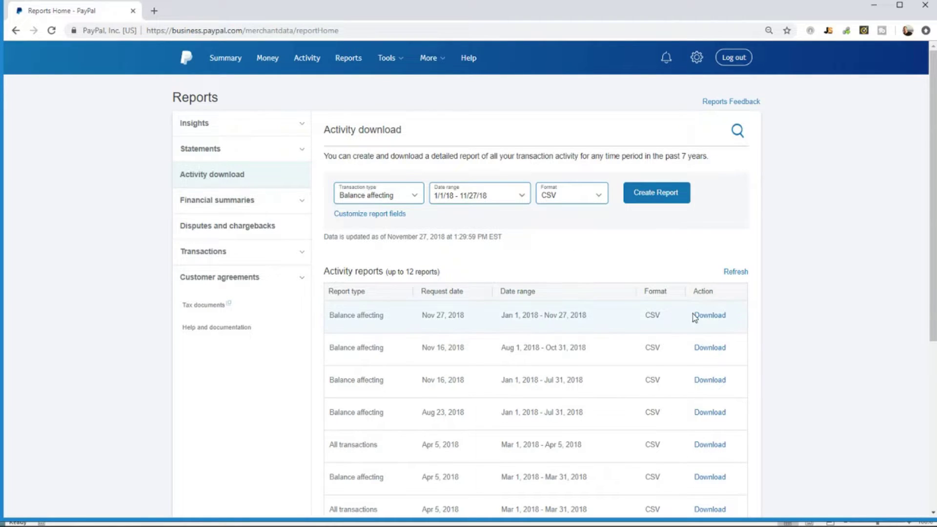
- Download the newest PayPal activity report and open the CSV in Excel
{"action": "left_click", "coordinate": [711, 317]}
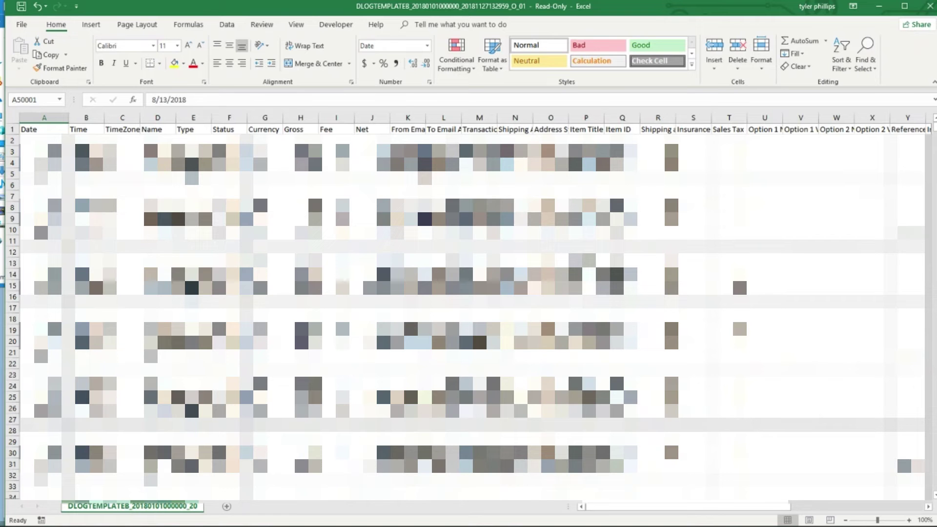
{"action": "key", "text": "alt+space"}
{"action": "left_click", "coordinate": [315, 117]}
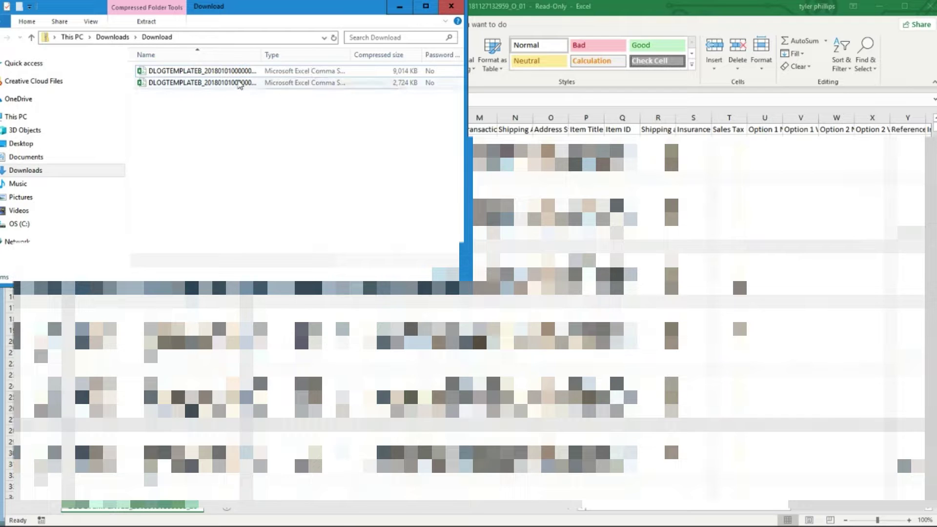
{"action": "left_click", "coordinate": [459, 5]}
- Check that the transaction rows run from A2 down to row 50001
{"action": "left_click", "coordinate": [40, 142]}
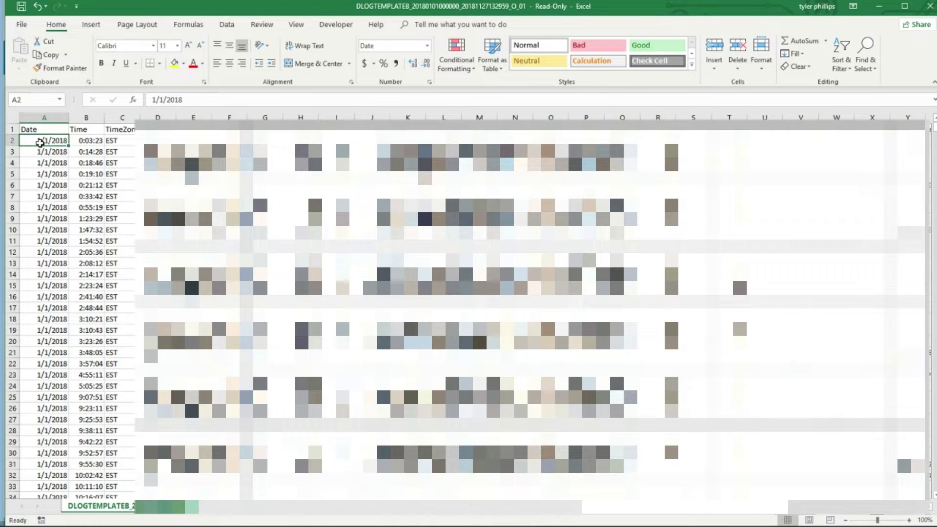
{"action": "key", "text": "ctrl+Down"}
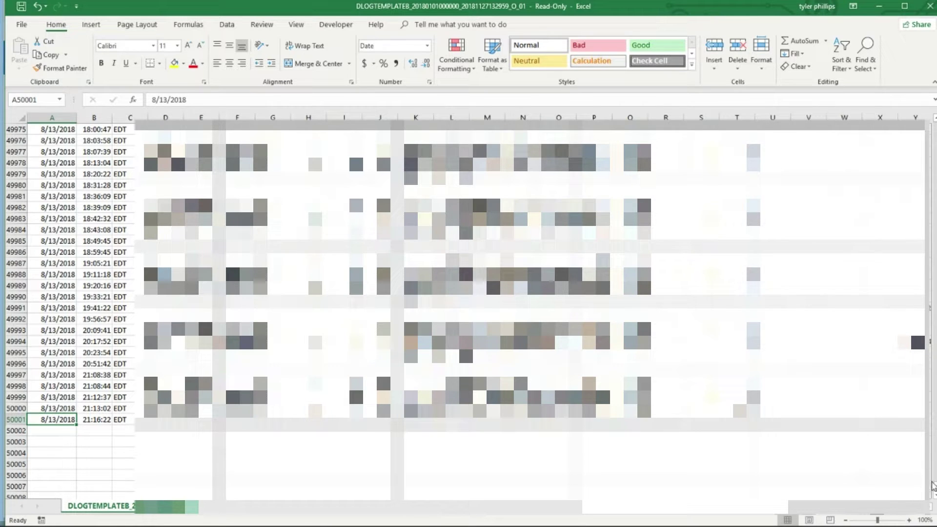
{"action": "left_click_drag", "start_coordinate": [933, 483], "coordinate": [935, 124]}
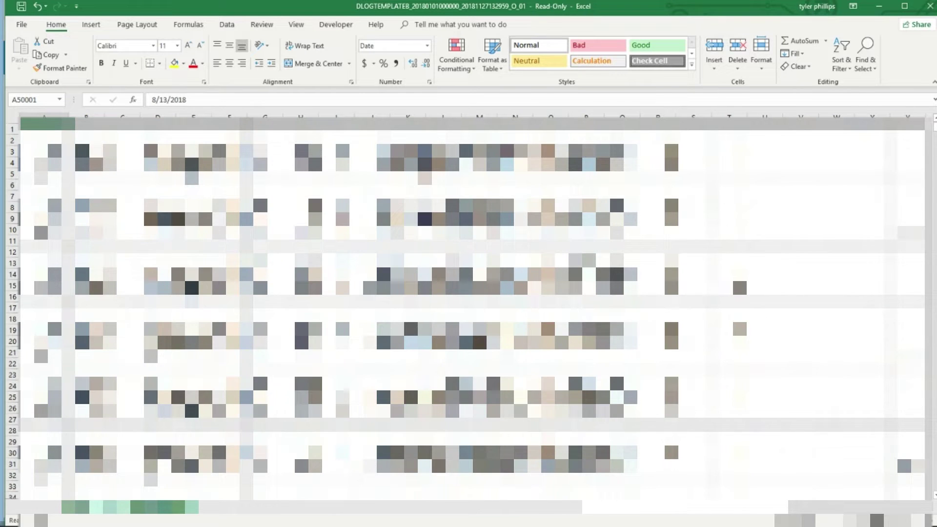
- Check the full data range, then create an empty PivotTable from it on a new Sheet1
{"action": "left_click", "coordinate": [48, 129]}
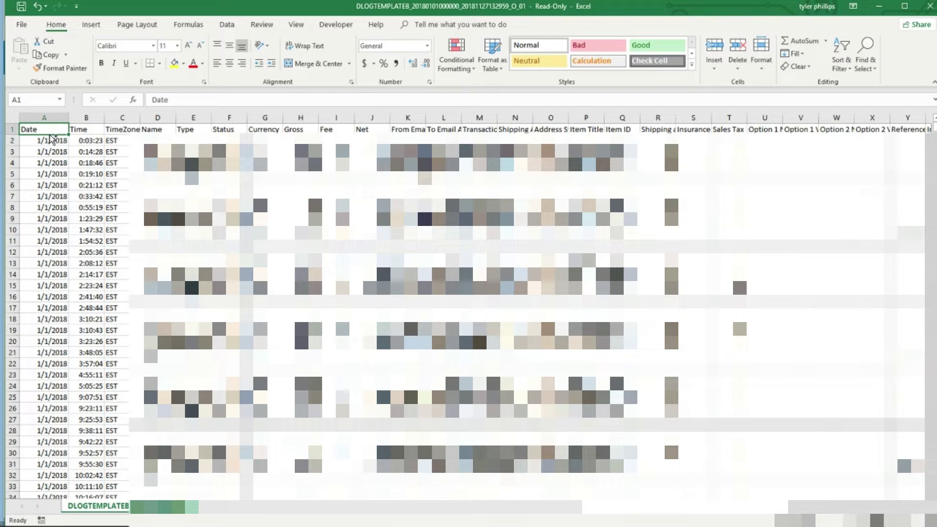
{"action": "scroll", "coordinate": [52, 139], "scroll_direction": "right", "scroll_amount": 5}
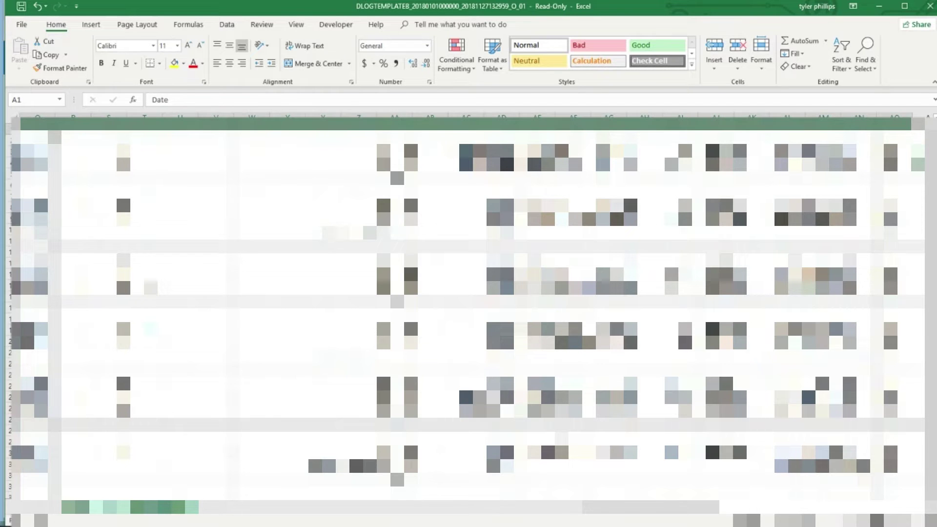
{"action": "key", "text": "ctrl+Down"}
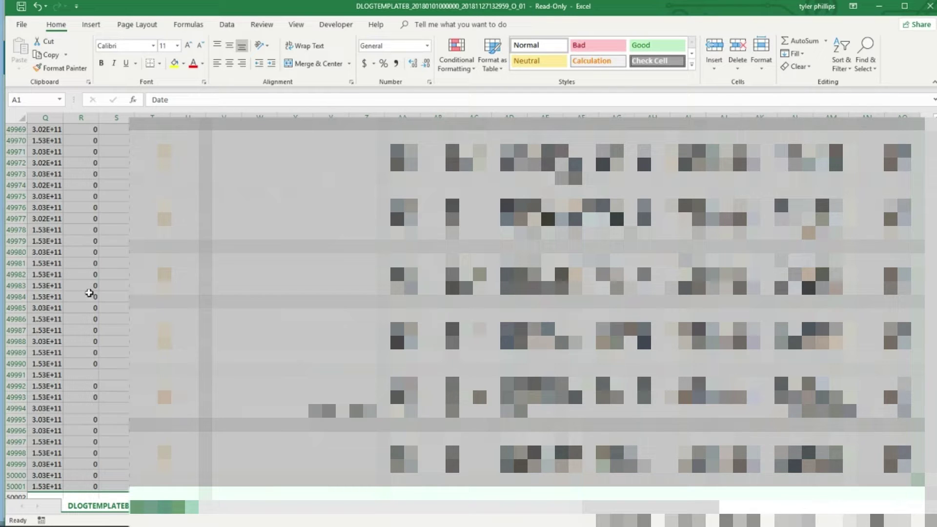
{"action": "left_click", "coordinate": [92, 25]}
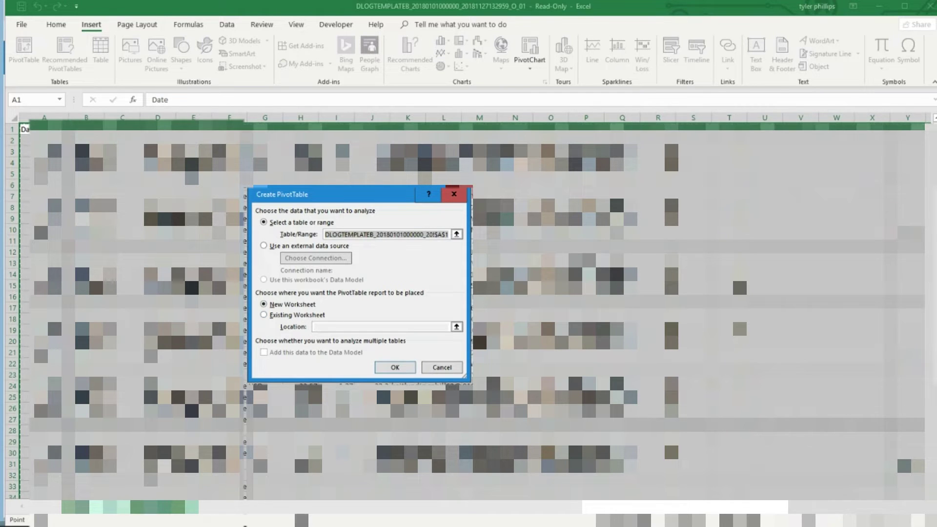
{"action": "left_click", "coordinate": [399, 369]}
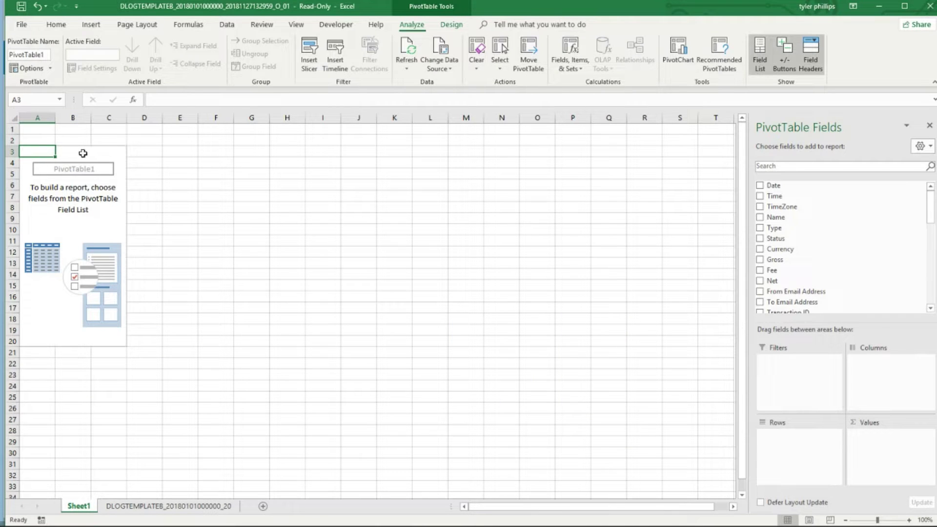
- Insert two blank columns and a blank row so the PivotTable starts at C4, showing its field list
{"action": "left_click", "coordinate": [30, 118]}
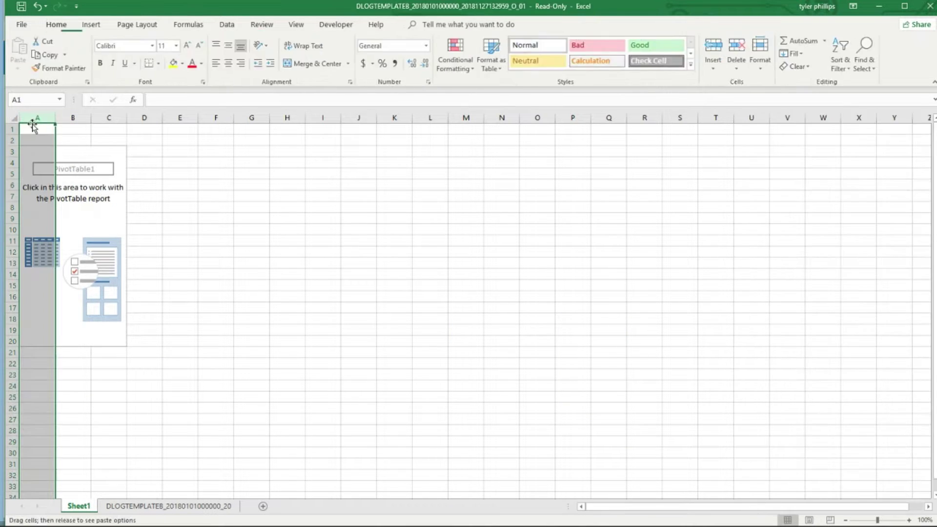
{"action": "right_click", "coordinate": [37, 118]}
{"action": "left_click", "coordinate": [84, 197]}
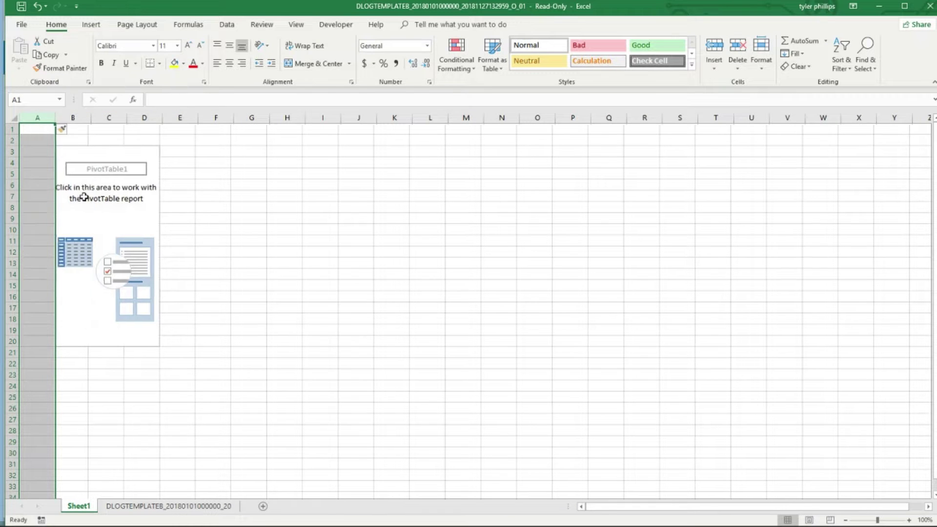
{"action": "left_click", "coordinate": [11, 140]}
{"action": "right_click", "coordinate": [11, 141]}
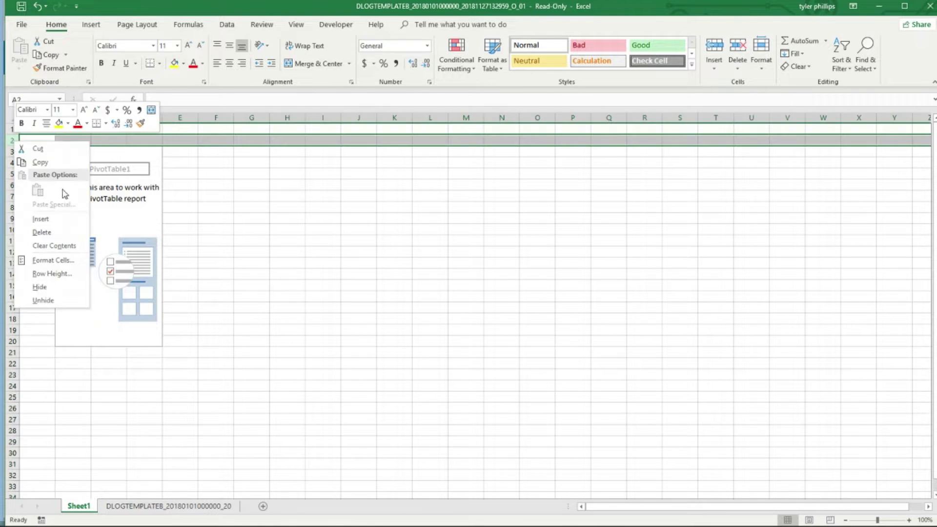
{"action": "left_click", "coordinate": [41, 218]}
{"action": "right_click", "coordinate": [45, 118]}
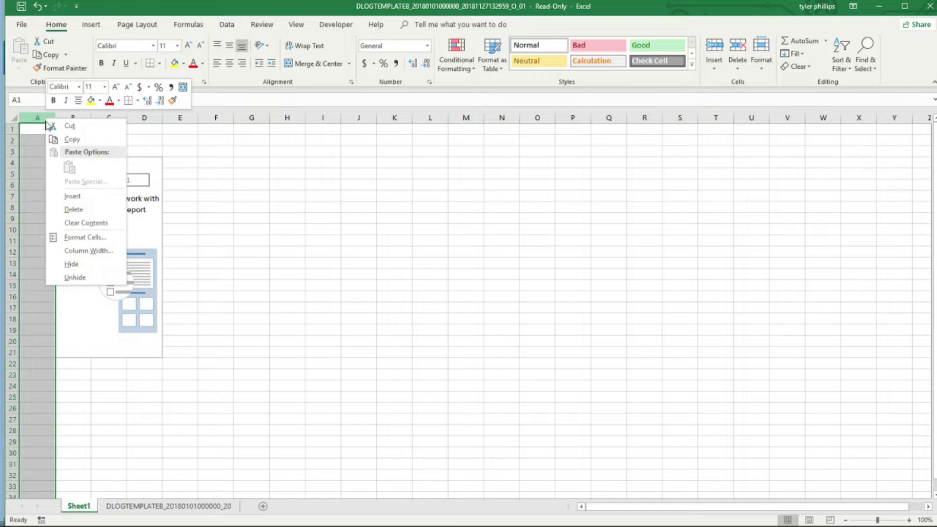
{"action": "left_click", "coordinate": [84, 197]}
{"action": "left_click", "coordinate": [224, 140]}
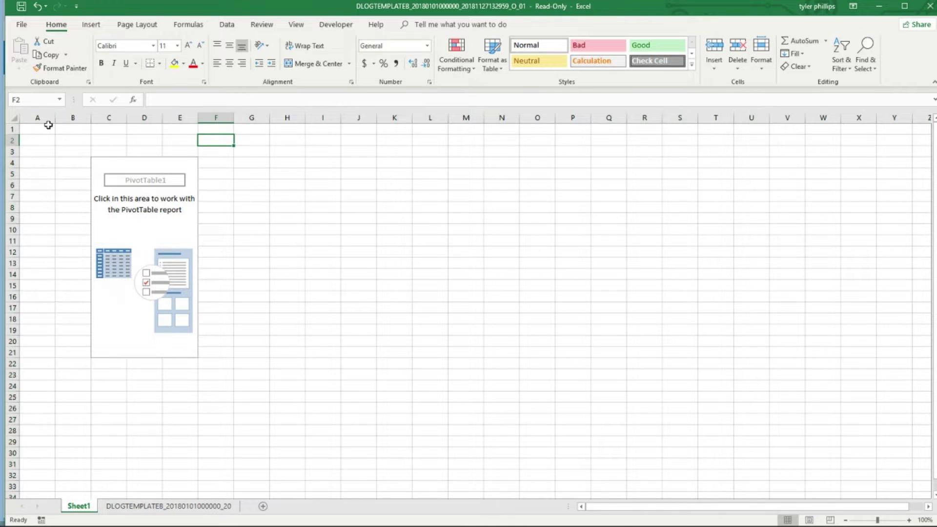
{"action": "left_click", "coordinate": [115, 165]}
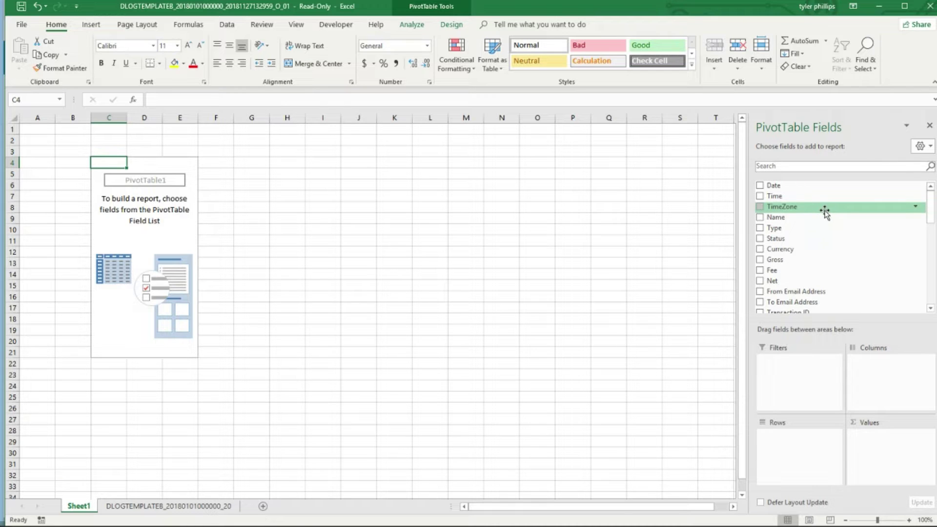
{"action": "left_click_drag", "start_coordinate": [934, 209], "coordinate": [932, 263]}
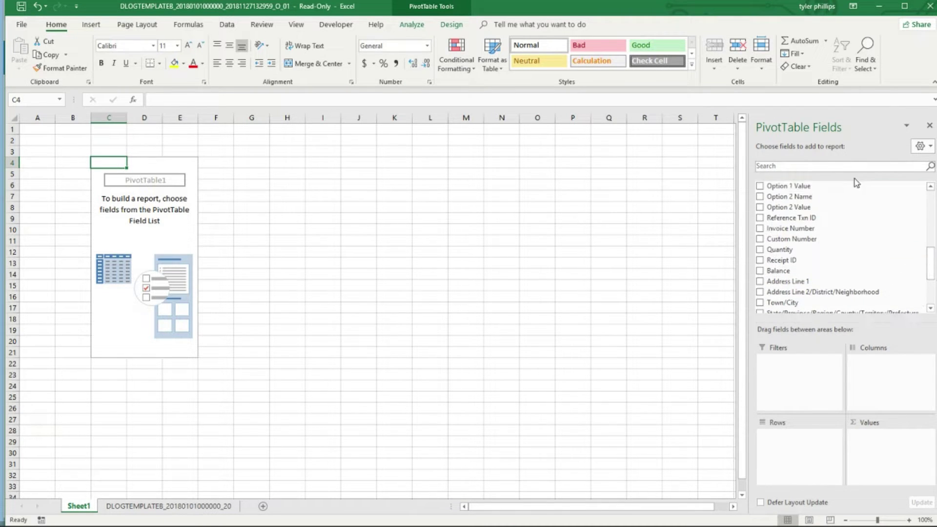
- Search the field list for 'typ' and add Type to the PivotTable rows
{"action": "left_click", "coordinate": [848, 168]}
{"action": "type", "text": "typ"}
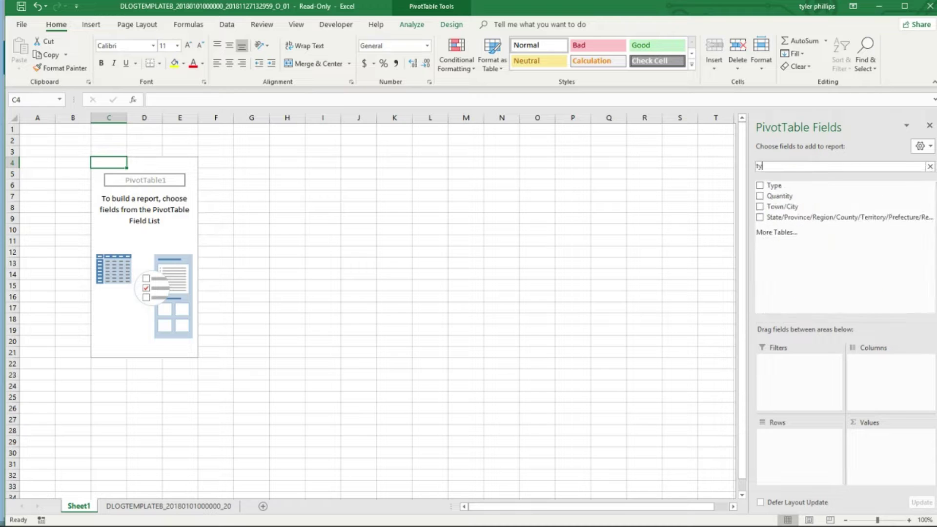
{"action": "left_click", "coordinate": [760, 186]}
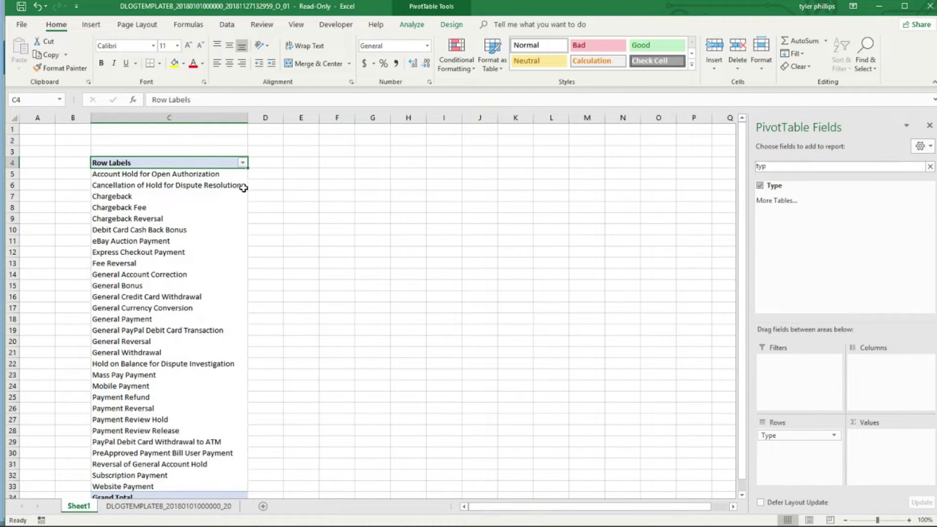
{"action": "scroll", "coordinate": [214, 222], "scroll_direction": "down", "scroll_amount": 1}
{"action": "scroll", "coordinate": [214, 222], "scroll_direction": "down", "scroll_amount": 1}
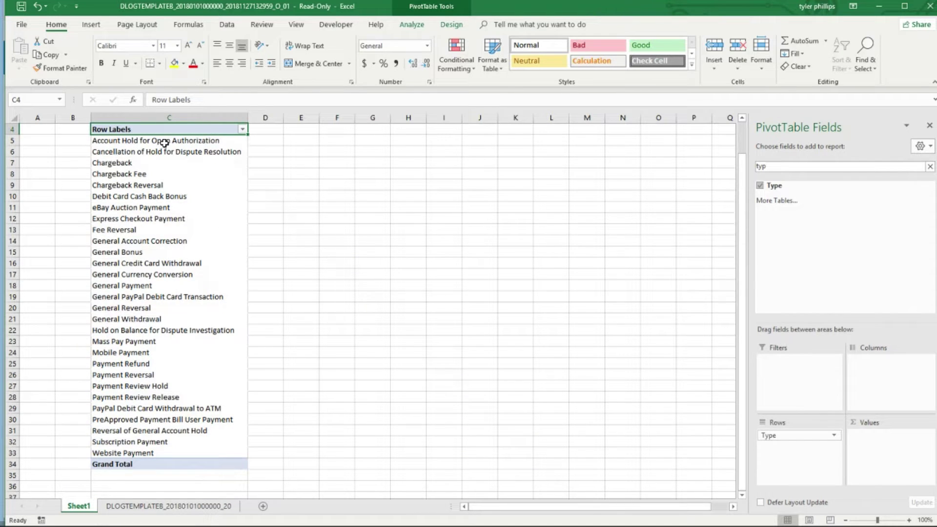
{"action": "scroll", "coordinate": [243, 290], "scroll_direction": "up", "scroll_amount": 1}
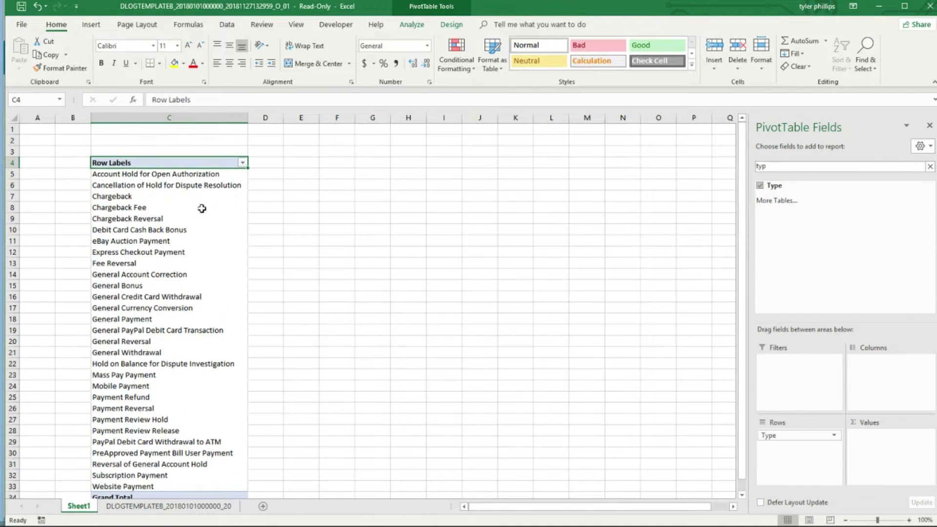
- Move Type from Rows into the Filters area, leaving it set to (All)
{"action": "left_click_drag", "start_coordinate": [174, 177], "coordinate": [189, 483]}
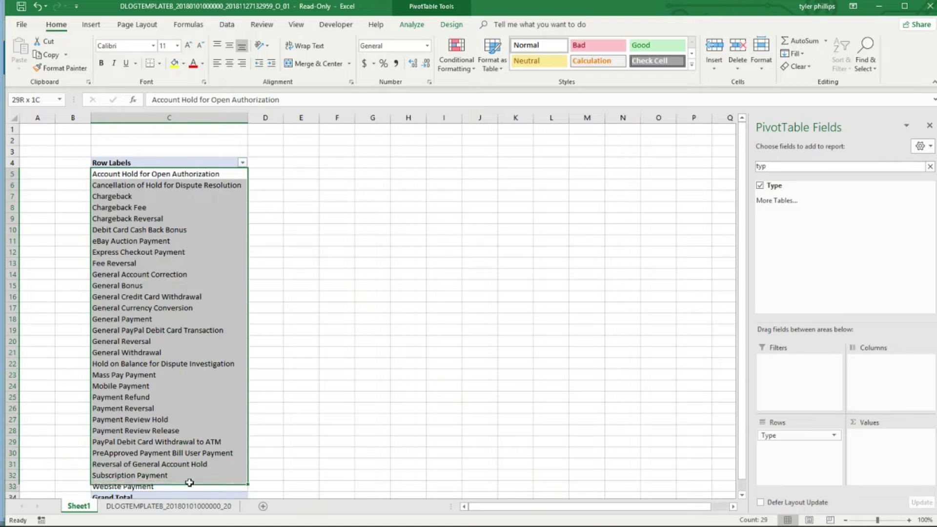
{"action": "left_click", "coordinate": [159, 296], "text": "ctrl"}
{"action": "left_click", "coordinate": [280, 235]}
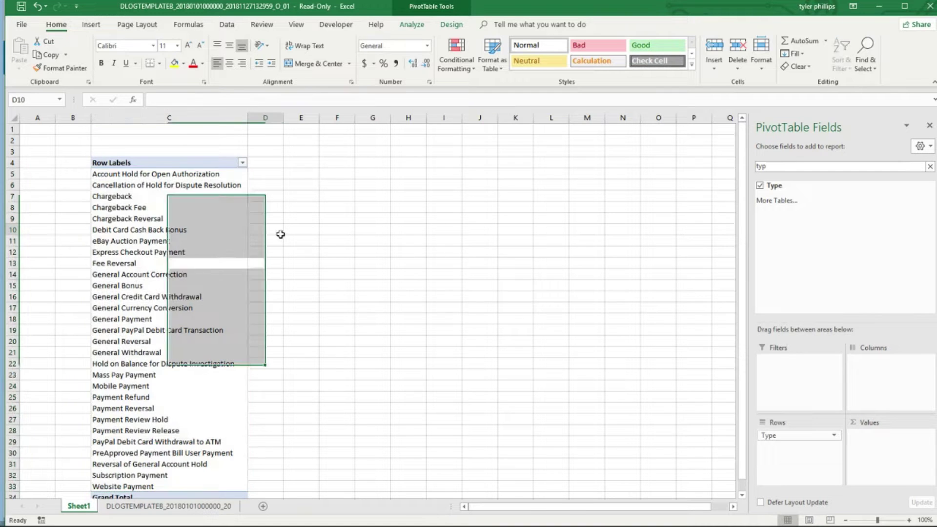
{"action": "left_click", "coordinate": [196, 175]}
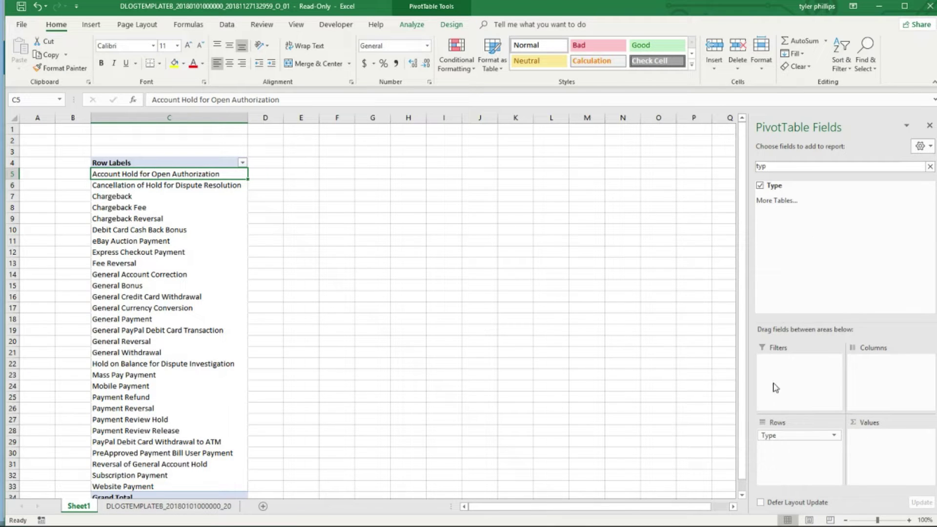
{"action": "left_click_drag", "start_coordinate": [789, 435], "coordinate": [812, 389]}
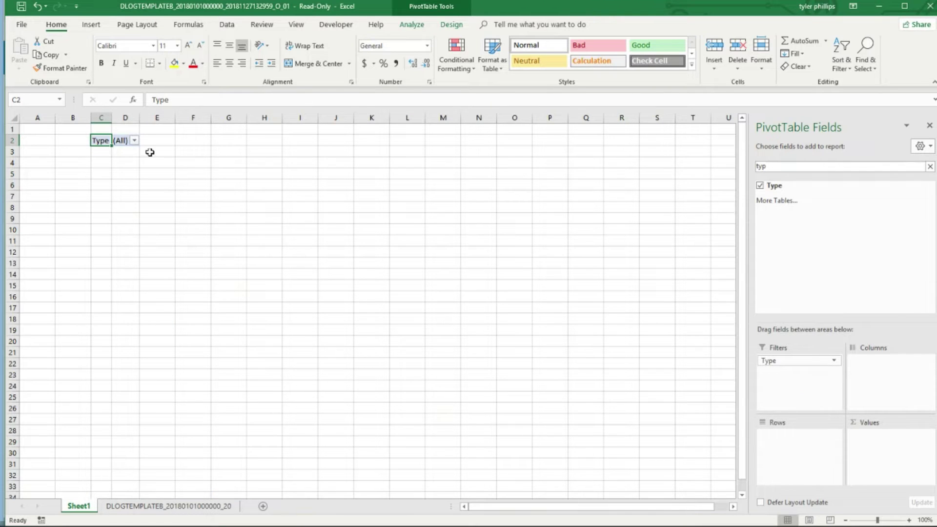
- Filter Type to Chargeback Fee and sum Gross in Values, giving -180
{"action": "left_click", "coordinate": [134, 140]}
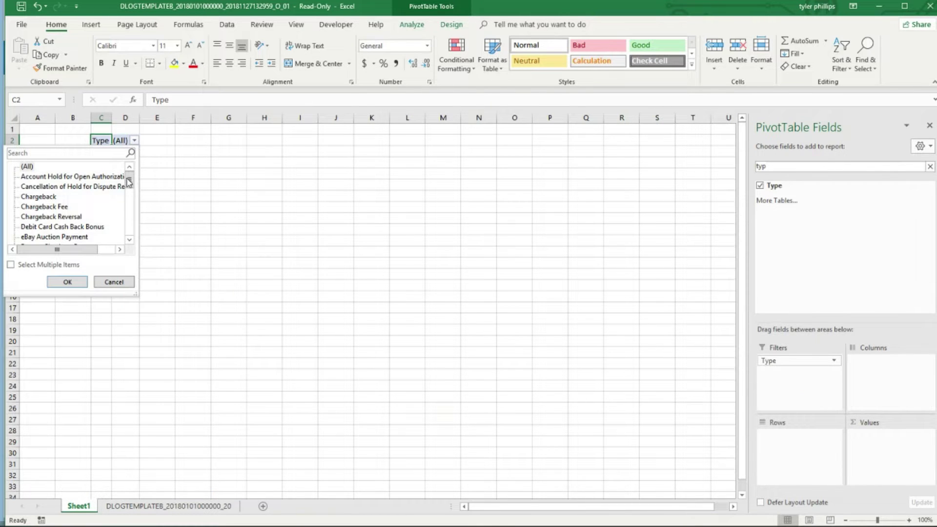
{"action": "left_click", "coordinate": [134, 140]}
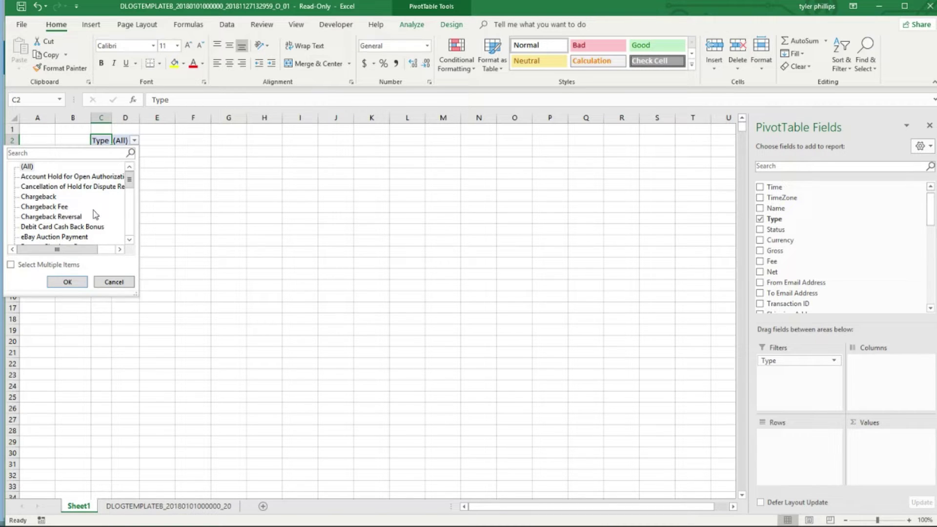
{"action": "left_click", "coordinate": [63, 207]}
{"action": "left_click", "coordinate": [67, 282]}
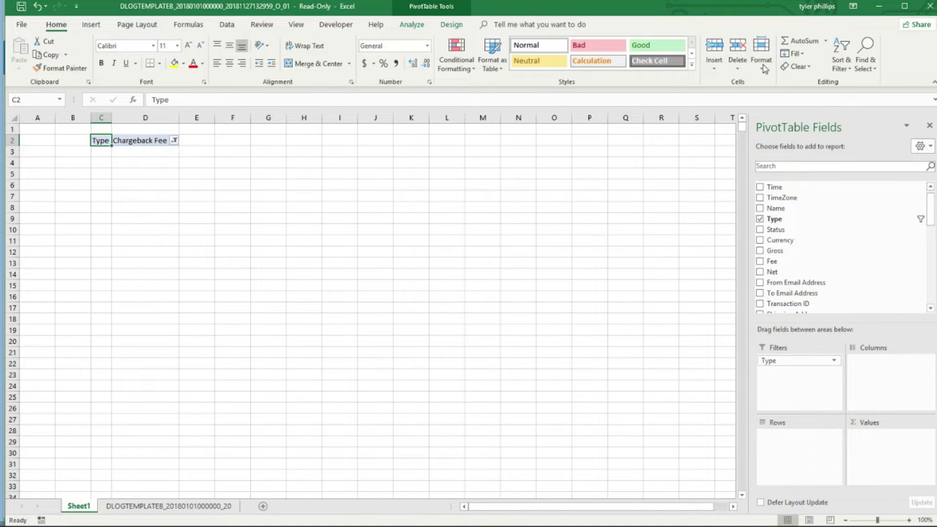
{"action": "left_click_drag", "start_coordinate": [811, 253], "coordinate": [896, 452]}
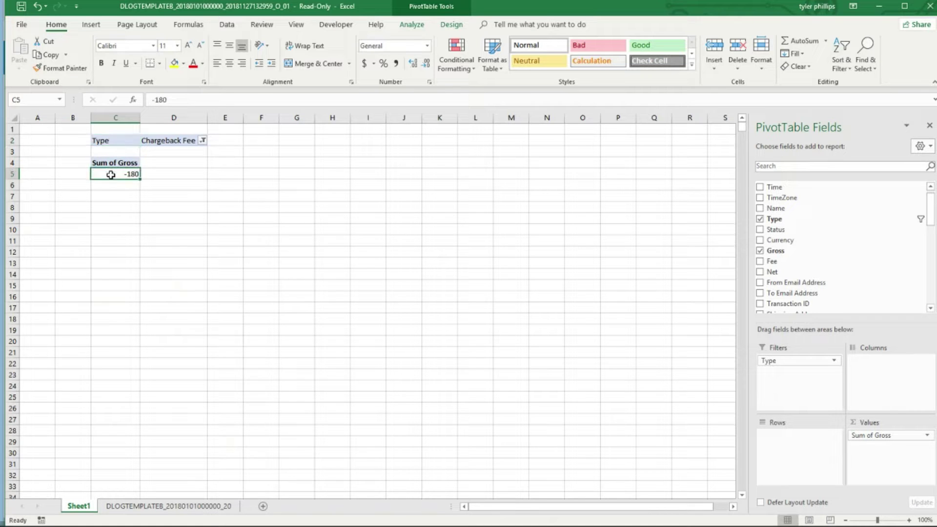
{"action": "left_click", "coordinate": [110, 176]}
- Switch the Type filter in D2 to eBay Auction Payment, making Sum of Gross 1069113.34
{"action": "left_click", "coordinate": [229, 63]}
{"action": "left_click", "coordinate": [204, 145]}
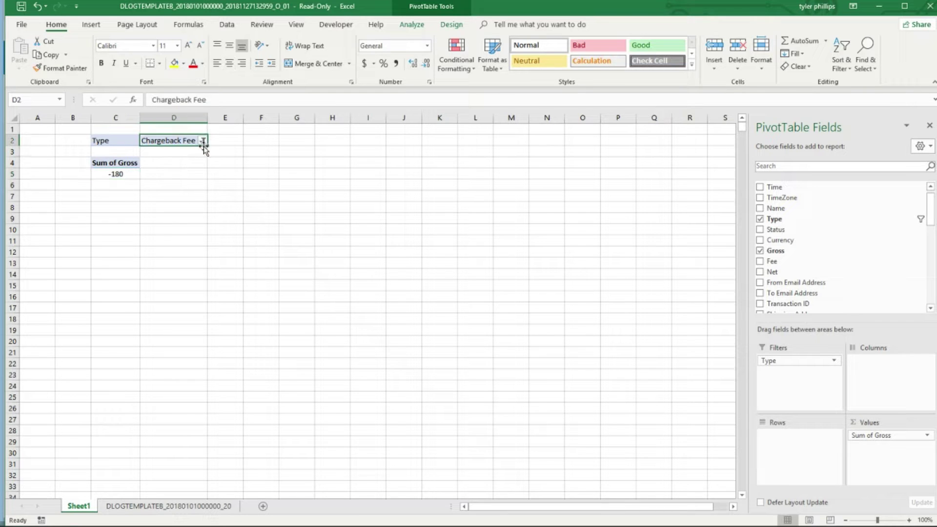
{"action": "left_click", "coordinate": [203, 140]}
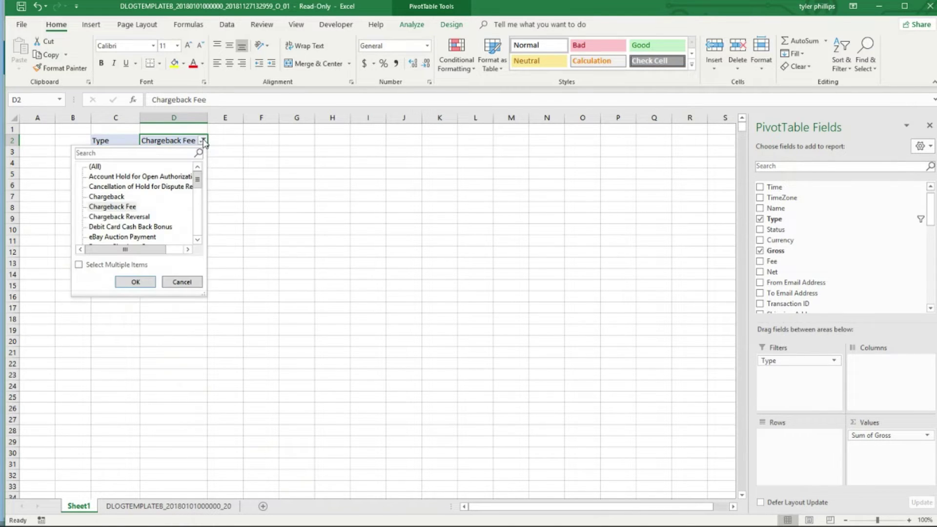
{"action": "scroll", "coordinate": [198, 184], "scroll_direction": "down", "scroll_amount": 1}
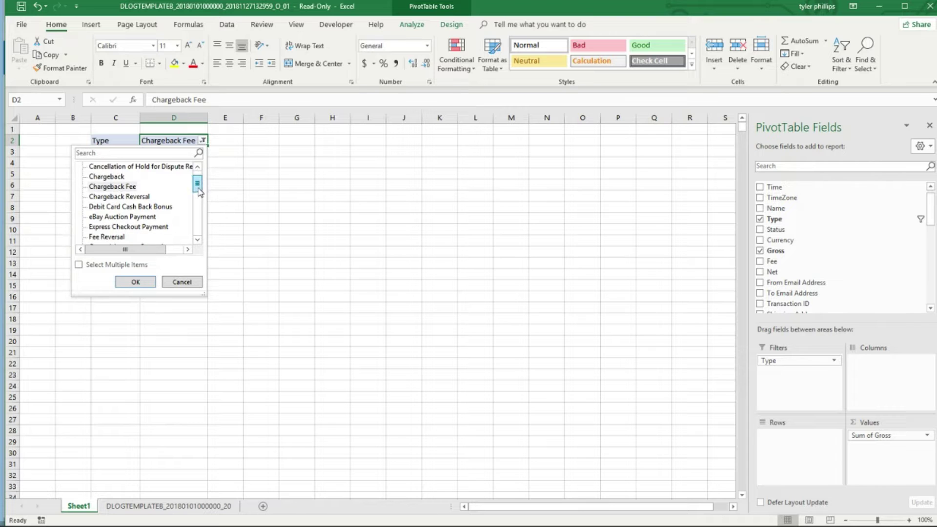
{"action": "left_click", "coordinate": [155, 217]}
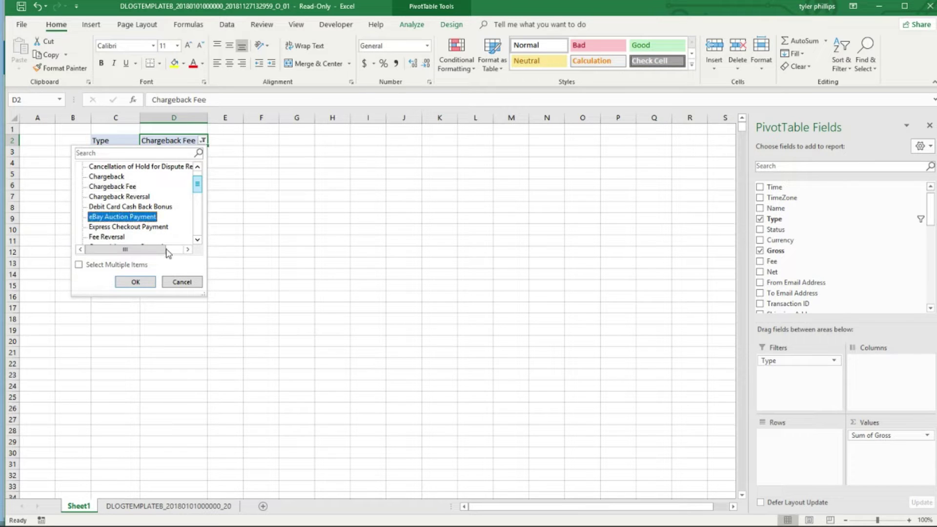
{"action": "left_click", "coordinate": [135, 282]}
{"action": "left_click", "coordinate": [127, 175]}
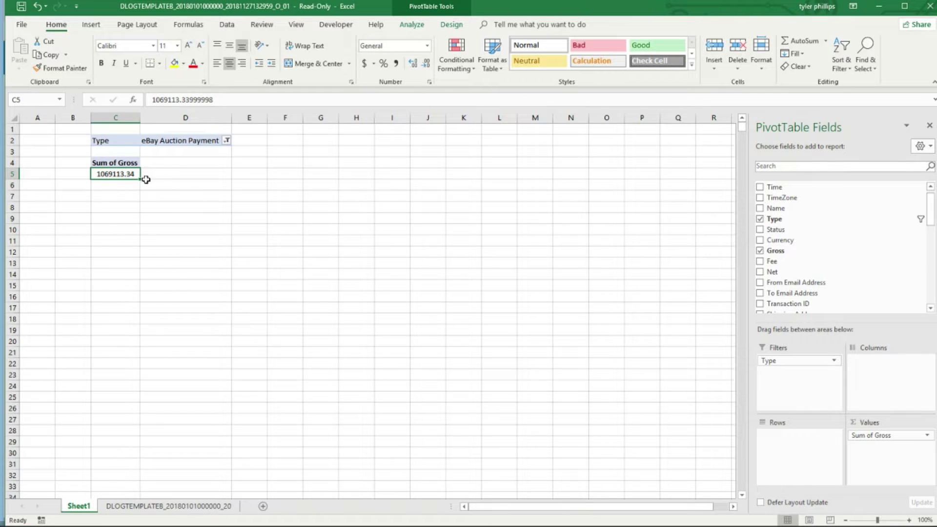
{"action": "key", "text": "Up"}
{"action": "key", "text": "Up"}
{"action": "key", "text": "Up"}
{"action": "key", "text": "Right"}
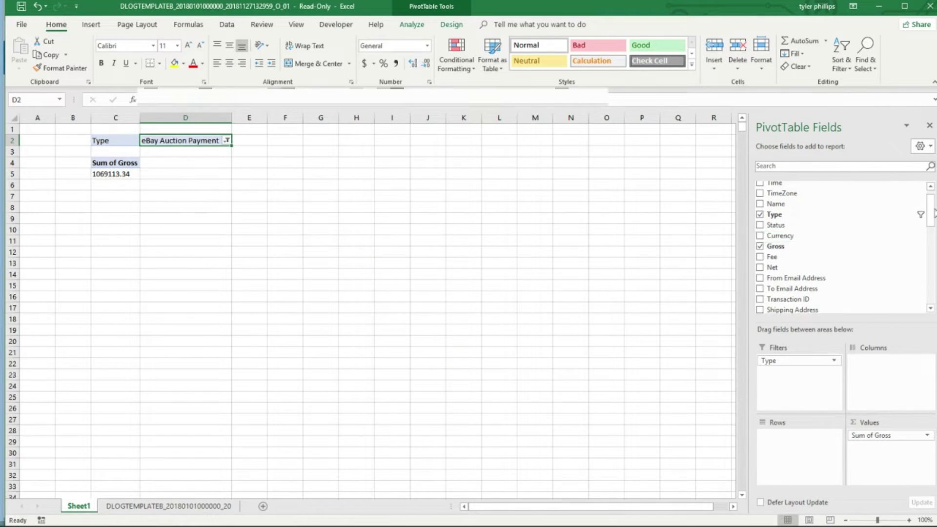
{"action": "left_click_drag", "start_coordinate": [934, 213], "coordinate": [933, 200]}
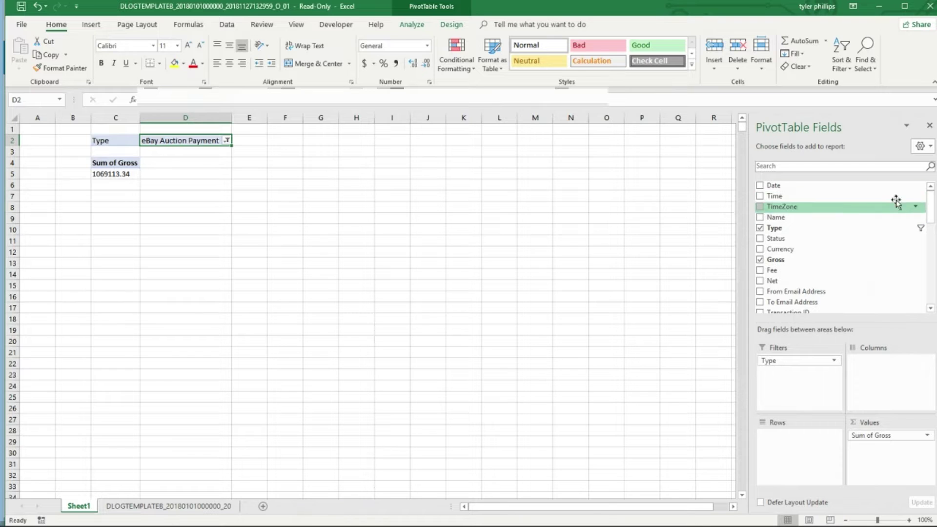
- Add Item ID to the PivotTable rows, each with its own Sum of Gross
{"action": "left_click_drag", "start_coordinate": [934, 207], "coordinate": [934, 219]}
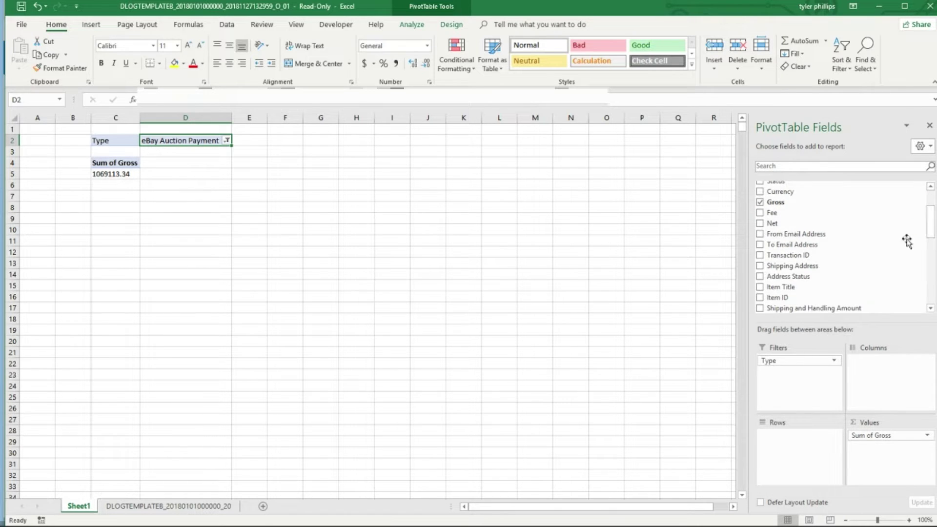
{"action": "left_click_drag", "start_coordinate": [815, 298], "coordinate": [810, 444]}
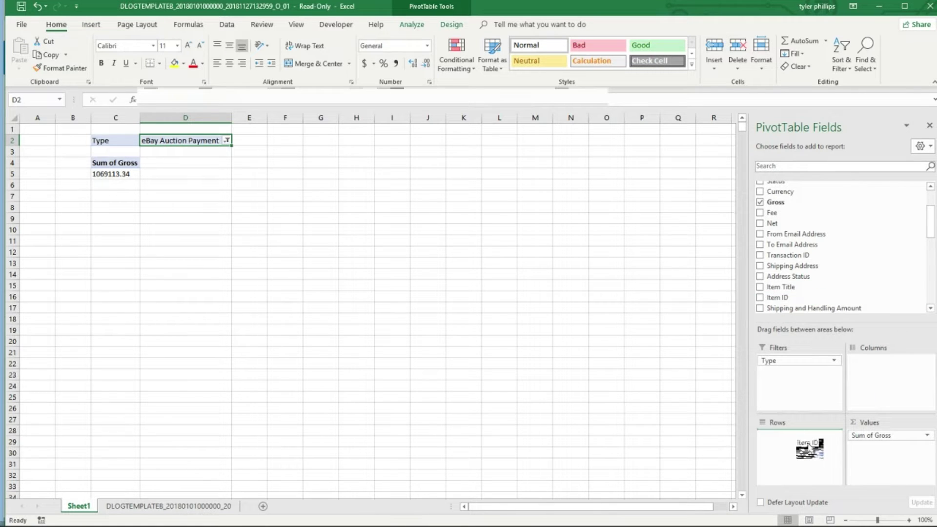
{"action": "left_click_drag", "start_coordinate": [809, 445], "coordinate": [810, 447]}
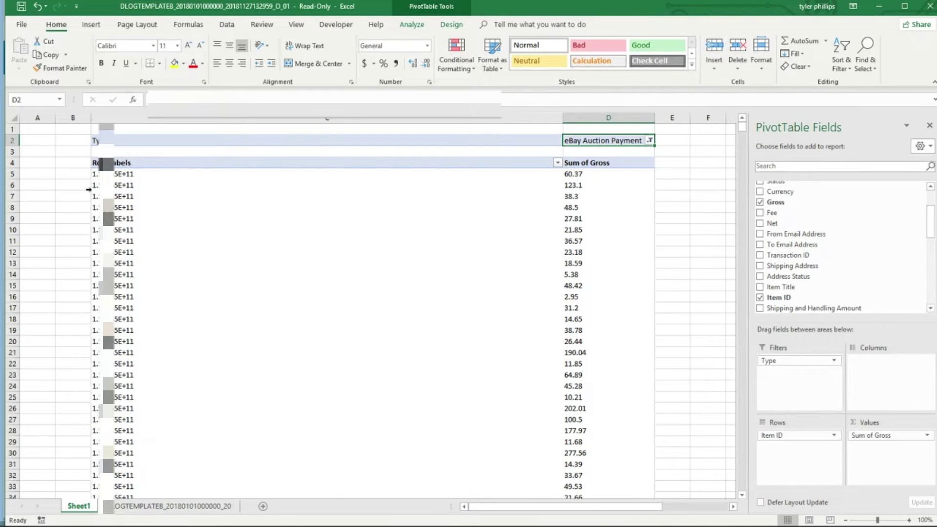
- Format all Item ID labels as Number with no decimals instead of 5E+11
{"action": "left_click", "coordinate": [138, 174]}
{"action": "key", "text": "ctrl+shift+Down"}
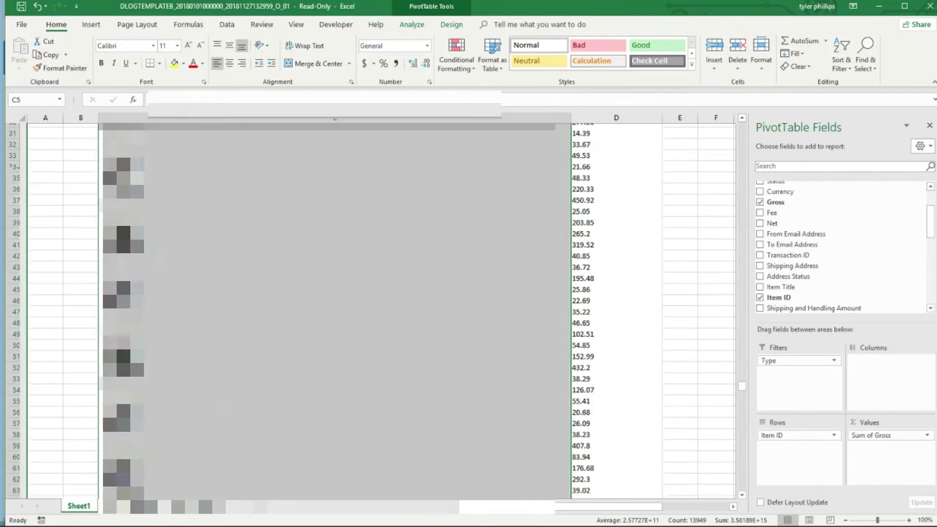
{"action": "left_click", "coordinate": [426, 45]}
{"action": "left_click", "coordinate": [386, 85]}
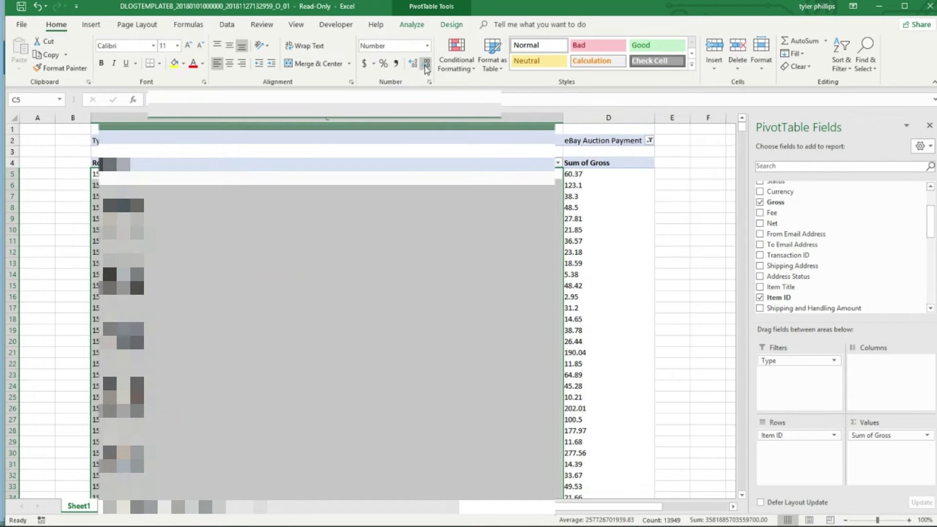
{"action": "left_click", "coordinate": [427, 64]}
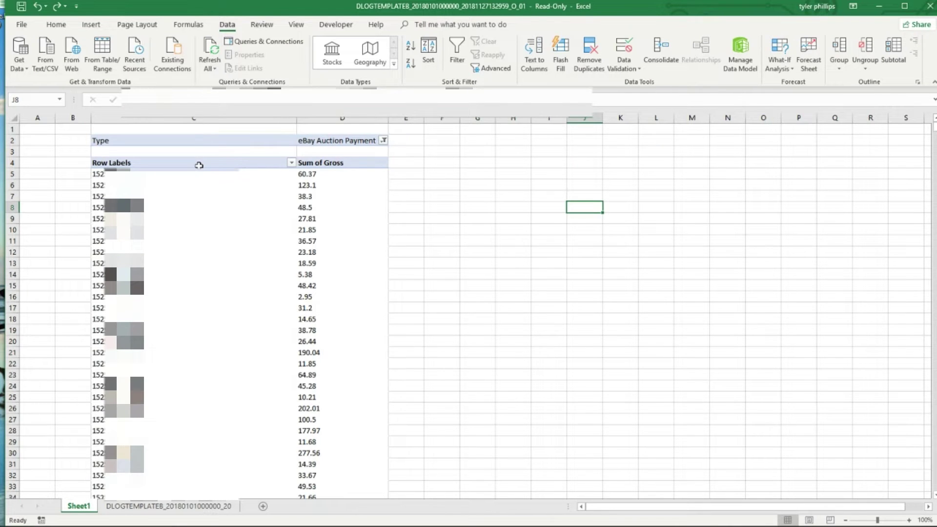
- Sort Item IDs by Sum of Gross largest to smallest, starting 5942.69, 5013.66, 4621.34
{"action": "right_click", "coordinate": [306, 176]}
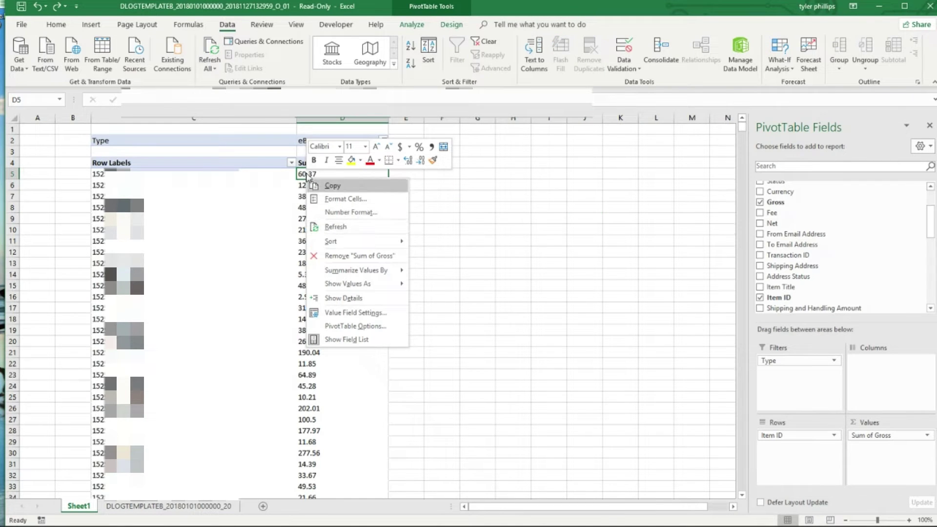
{"action": "mouse_move", "coordinate": [368, 240]}
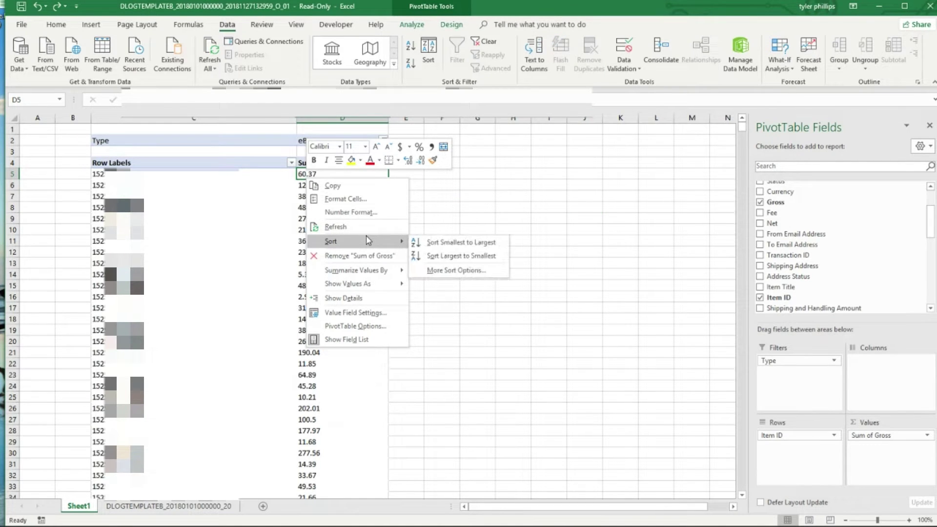
{"action": "left_click", "coordinate": [464, 255]}
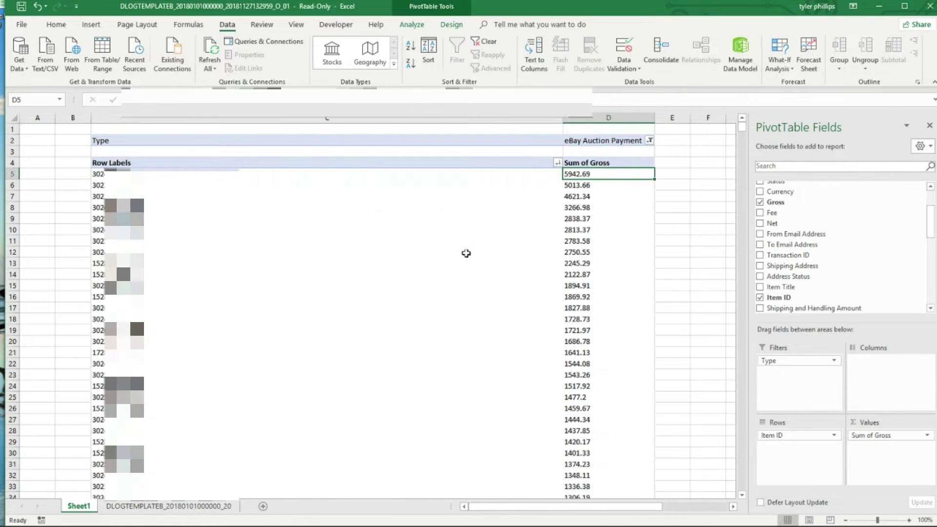
{"action": "key", "text": "Left"}
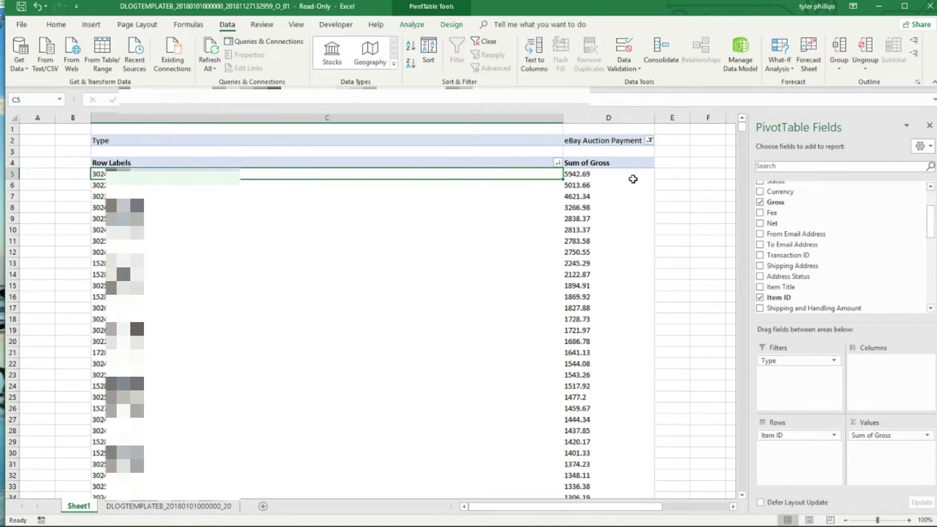
{"action": "right_click", "coordinate": [576, 174]}
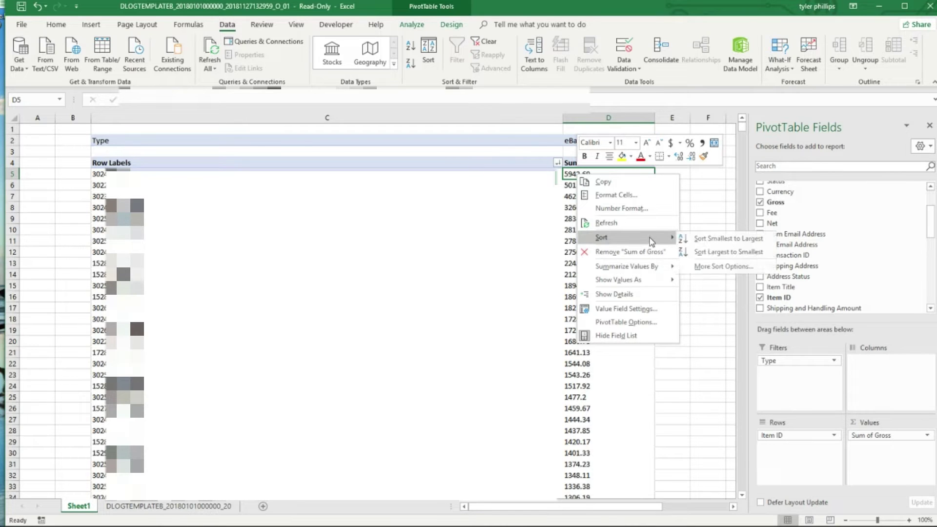
- Summarize the values as Count of Gross per Item ID, running from 192 downward
{"action": "mouse_move", "coordinate": [650, 268]}
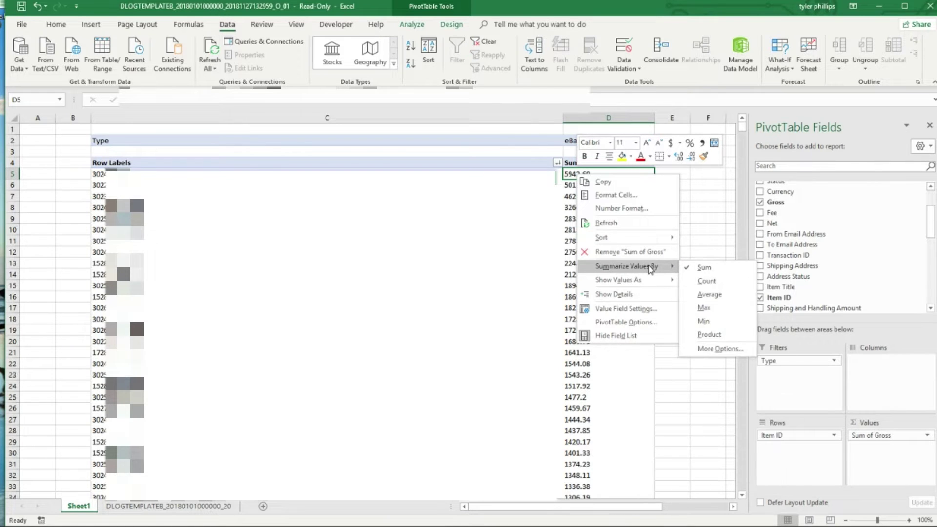
{"action": "left_click", "coordinate": [703, 281]}
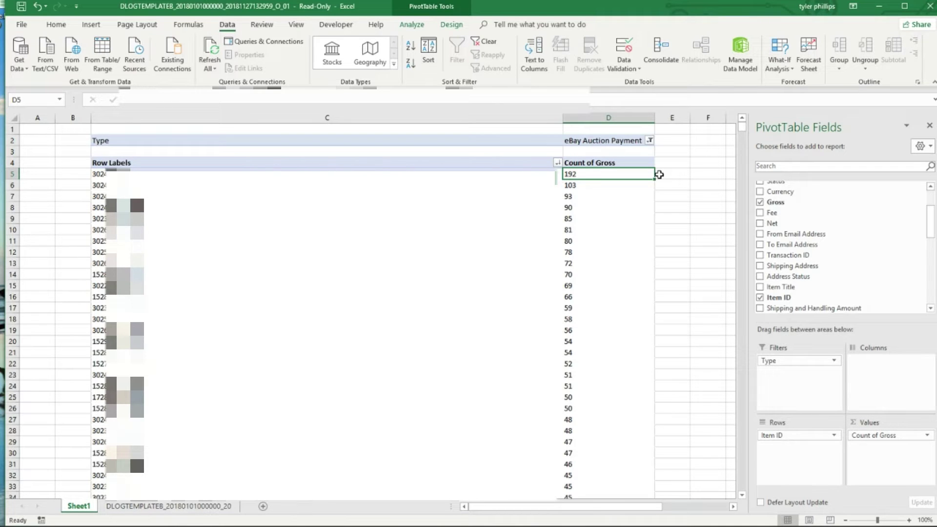
{"action": "scroll", "coordinate": [666, 205], "scroll_direction": "down", "scroll_amount": 20}
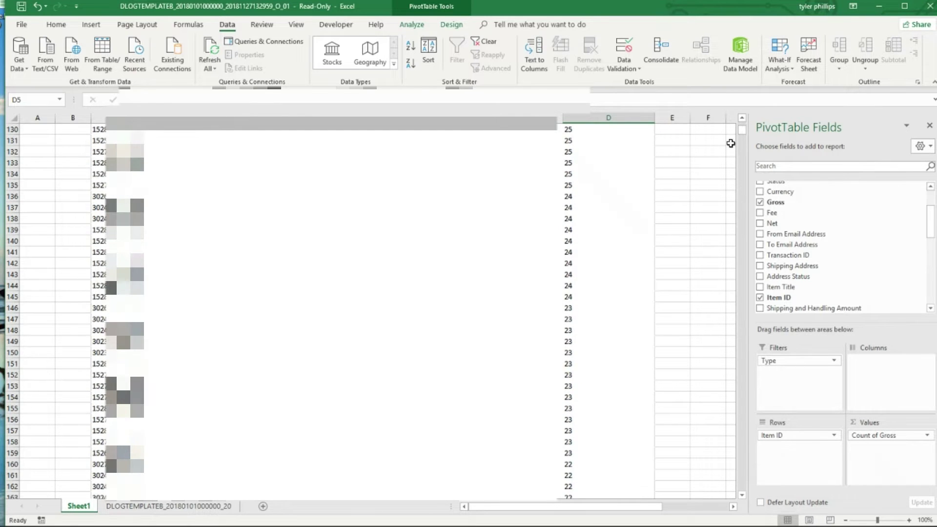
{"action": "left_click_drag", "start_coordinate": [742, 130], "coordinate": [732, 282]}
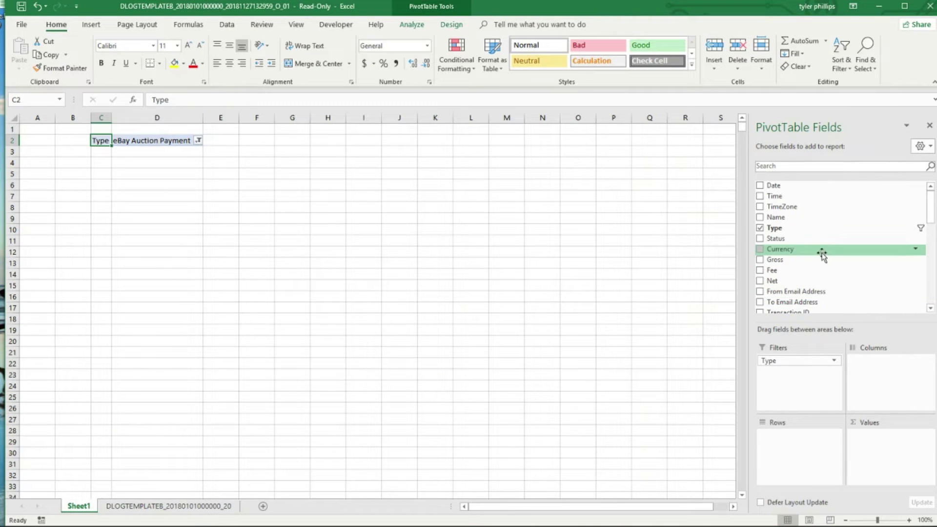
- Add From Email Address to Rows and Gross to Values, giving per-sender sums starting 10.3, 10.77
{"action": "scroll", "coordinate": [794, 264], "scroll_direction": "down", "scroll_amount": 2}
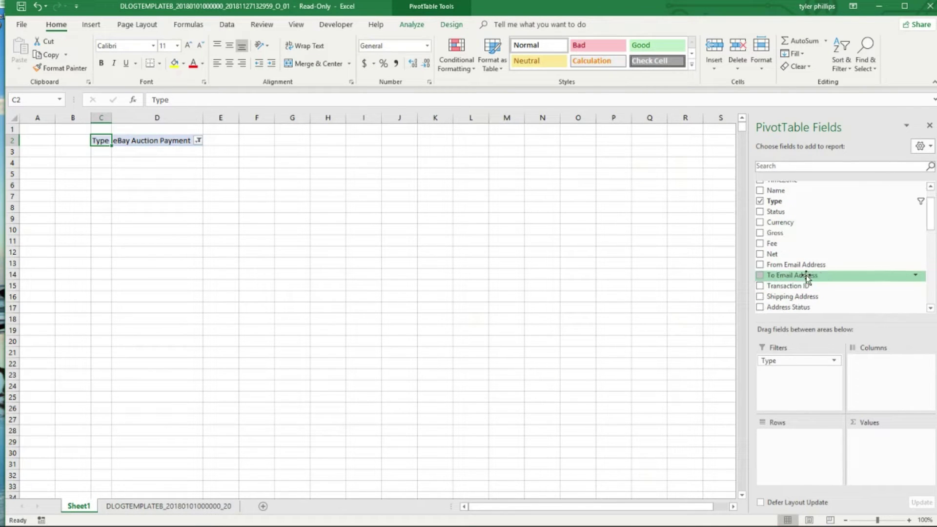
{"action": "left_click_drag", "start_coordinate": [795, 265], "coordinate": [822, 441]}
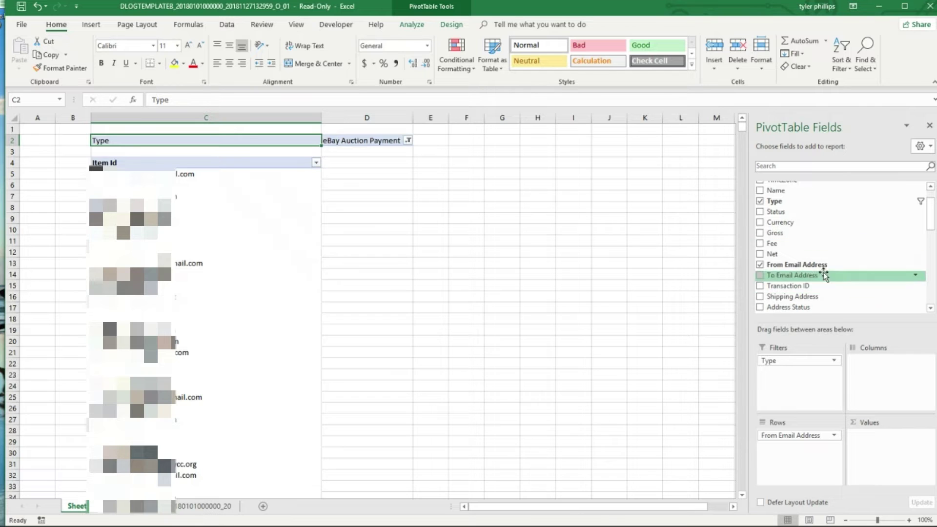
{"action": "scroll", "coordinate": [829, 220], "scroll_direction": "up", "scroll_amount": 1}
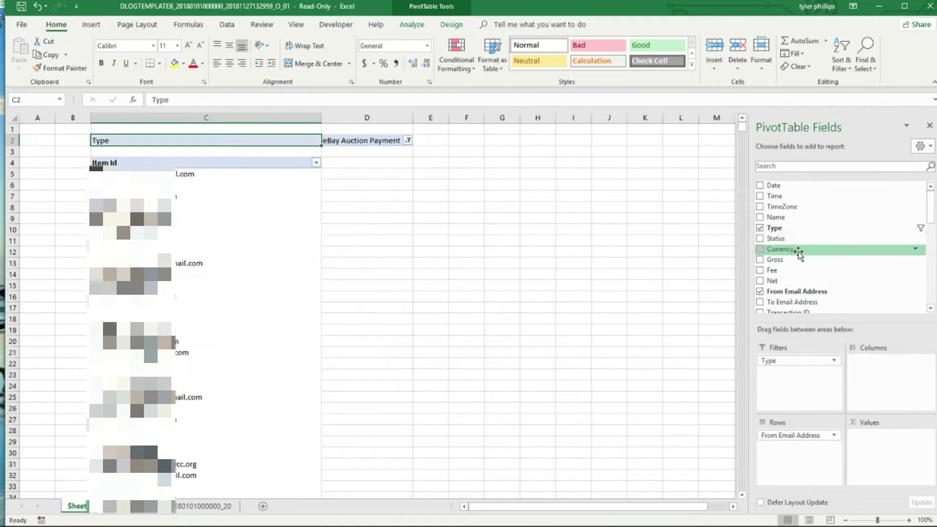
{"action": "left_click_drag", "start_coordinate": [787, 262], "coordinate": [891, 436]}
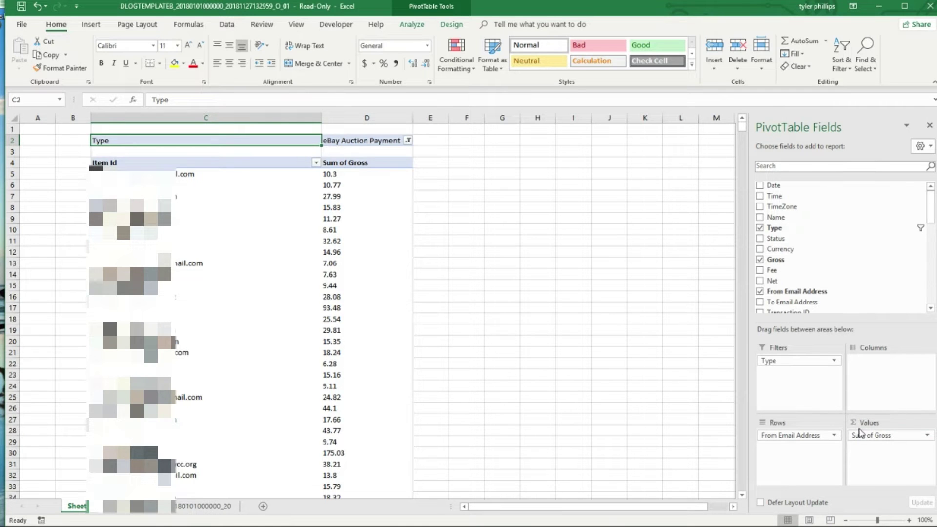
- Summarize the Gross values by Count instead of Sum
{"action": "right_click", "coordinate": [346, 201]}
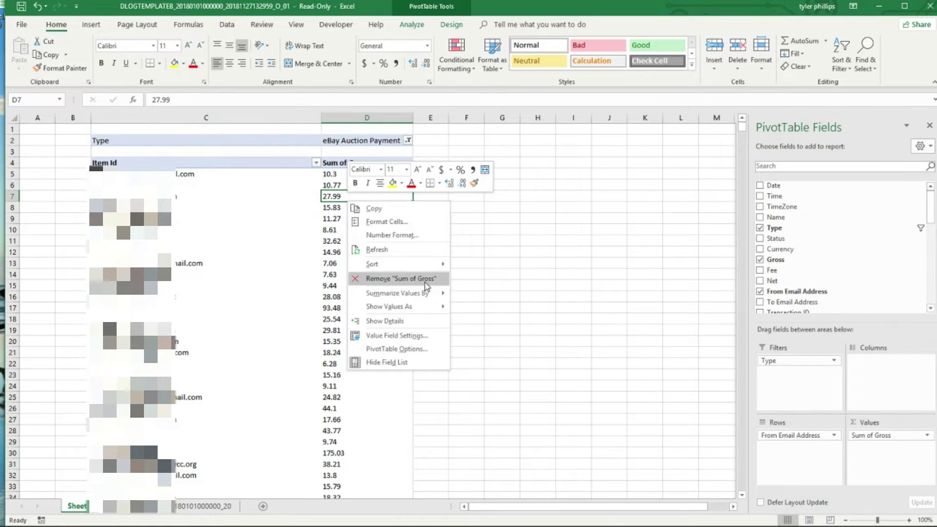
{"action": "mouse_move", "coordinate": [401, 295]}
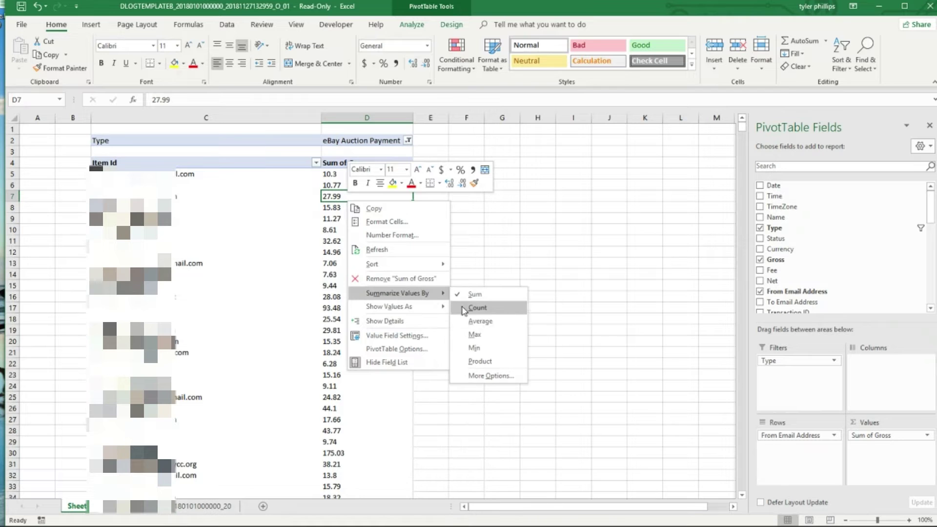
{"action": "left_click", "coordinate": [483, 311]}
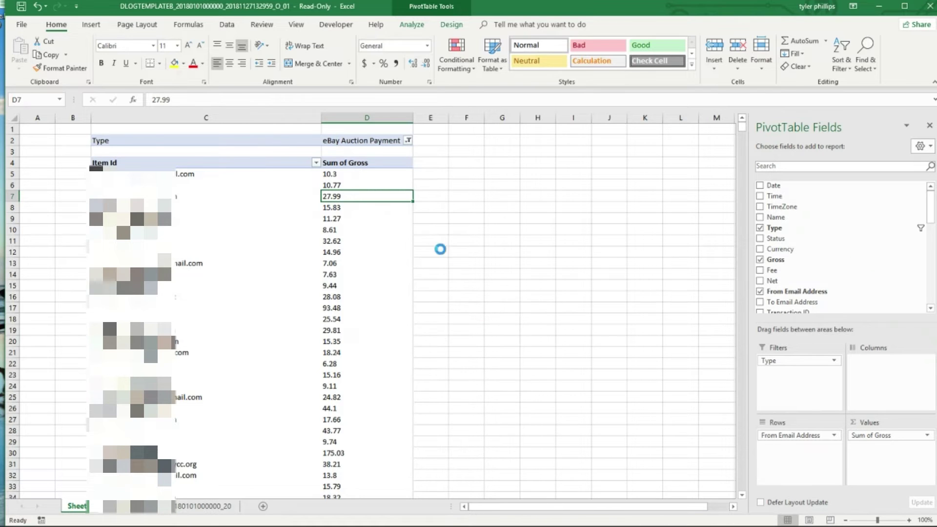
- Sort the counts Largest to Smallest, with 14621 on top
{"action": "right_click", "coordinate": [358, 180]}
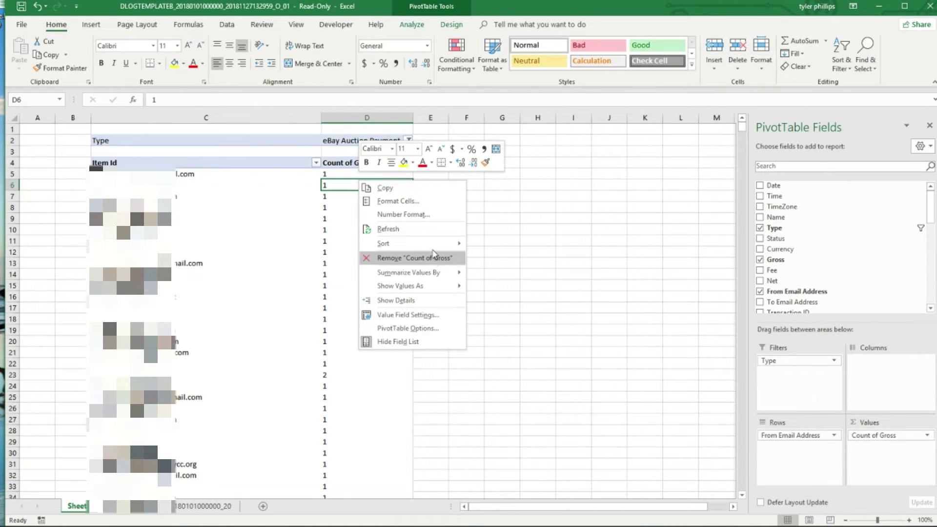
{"action": "mouse_move", "coordinate": [434, 243]}
{"action": "left_click", "coordinate": [495, 258]}
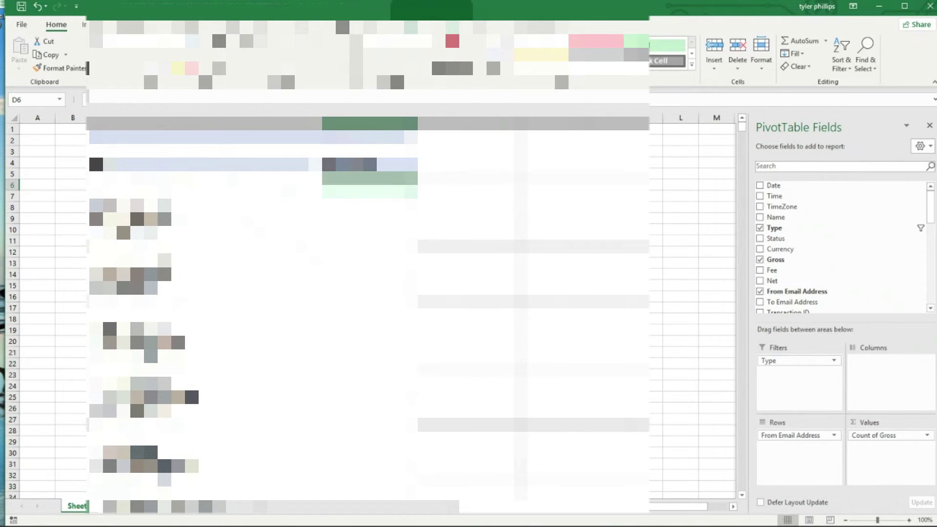
- Scroll through the sorted counts and select the count of 6 for the second sender
{"action": "mouse_move", "coordinate": [372, 210]}
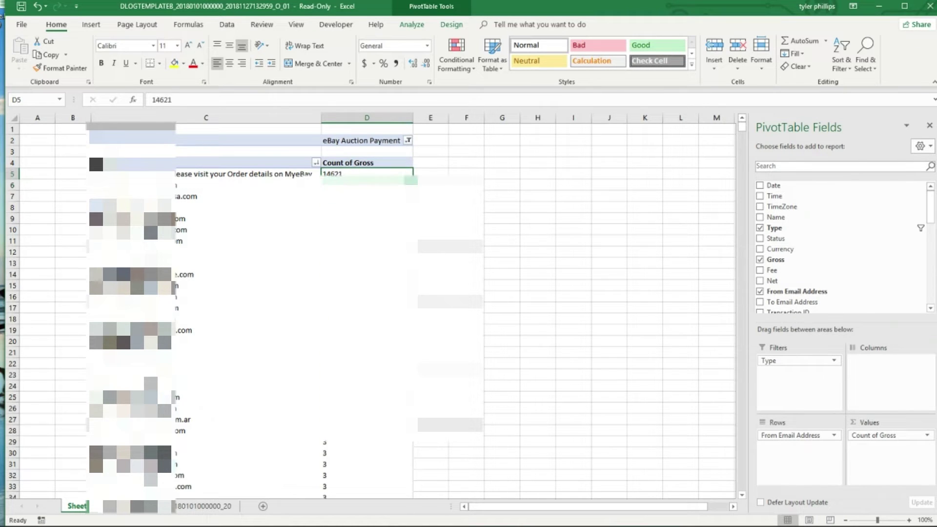
{"action": "key", "text": "Down"}
{"action": "key", "text": "Down"}
{"action": "key", "text": "Down"}
{"action": "key", "text": "Down"}
{"action": "key", "text": "Down"}
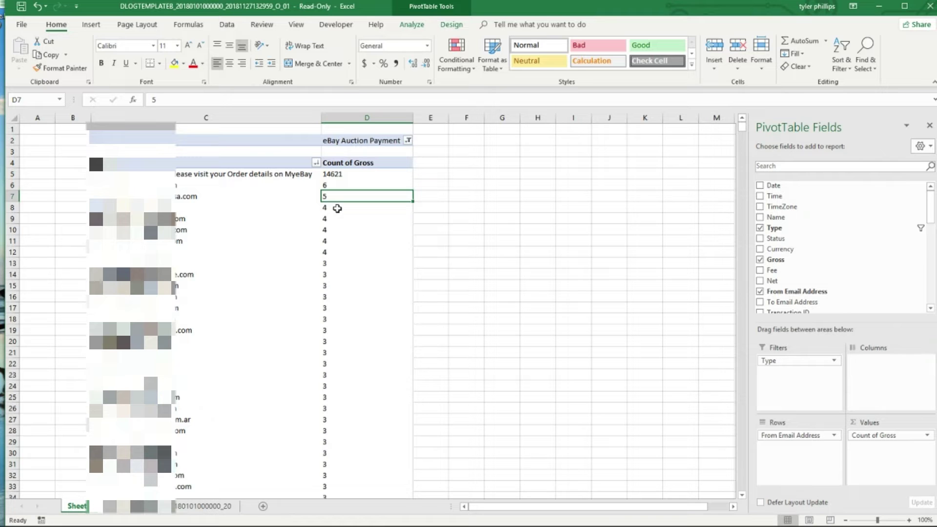
{"action": "scroll", "coordinate": [378, 292], "scroll_direction": "down", "scroll_amount": 7}
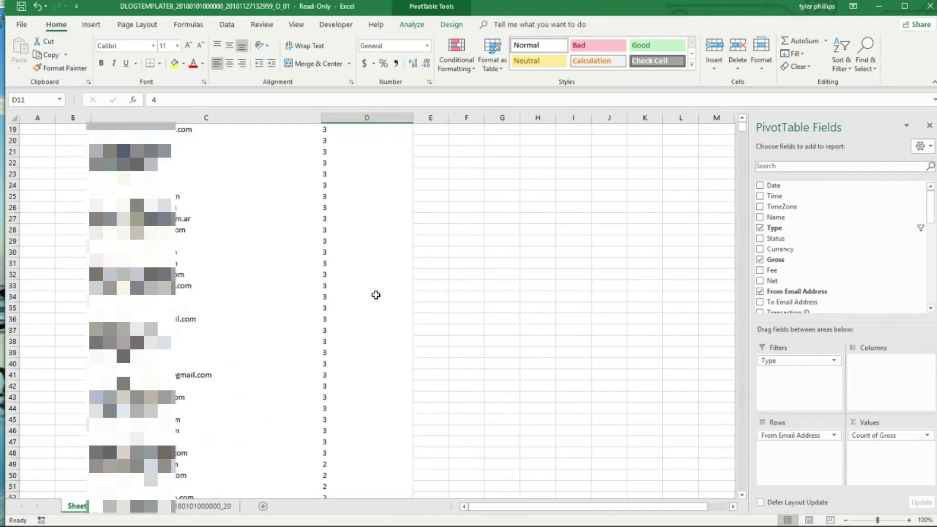
{"action": "scroll", "coordinate": [373, 287], "scroll_direction": "down", "scroll_amount": 20}
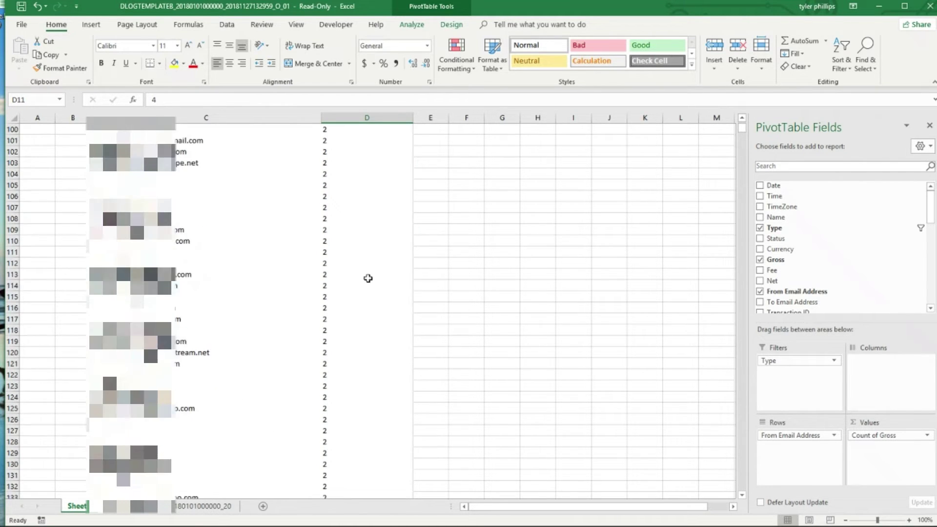
{"action": "scroll", "coordinate": [365, 284], "scroll_direction": "down", "scroll_amount": 13}
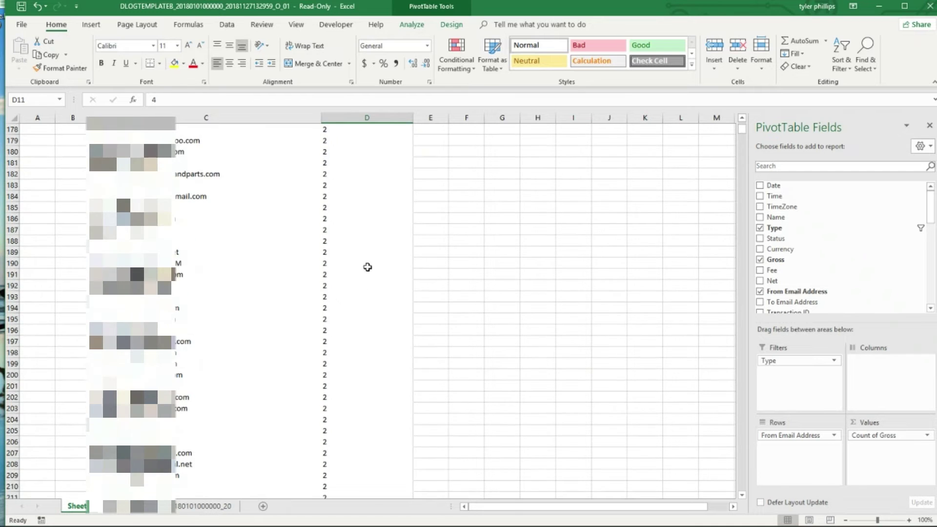
{"action": "scroll", "coordinate": [367, 267], "scroll_direction": "up", "scroll_amount": 20}
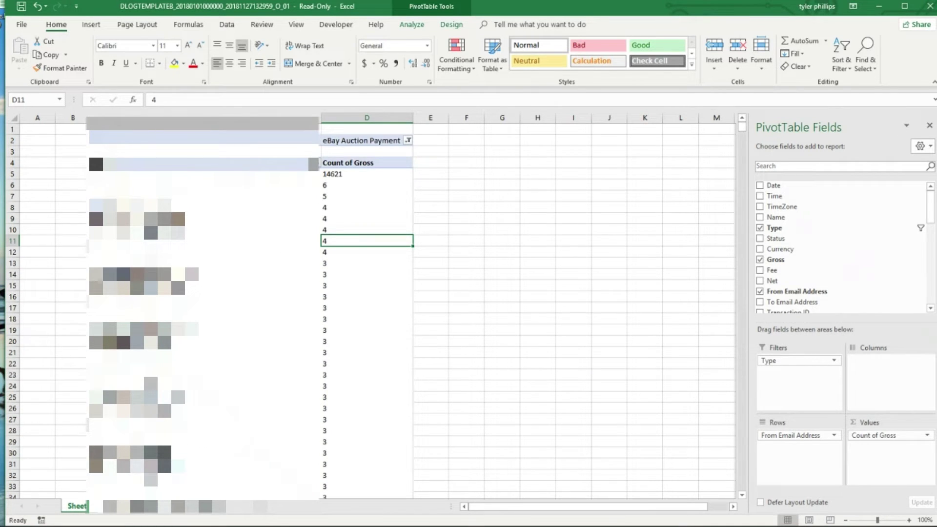
{"action": "left_click", "coordinate": [324, 188]}
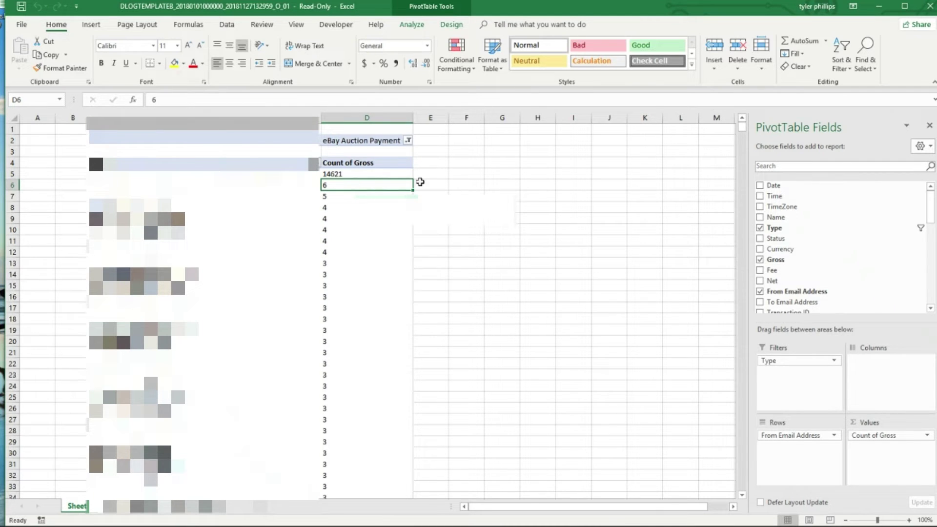
- Drill into the count of 6 on a new Sheet3 and widen the Date and Time columns
{"action": "double_click", "coordinate": [357, 186]}
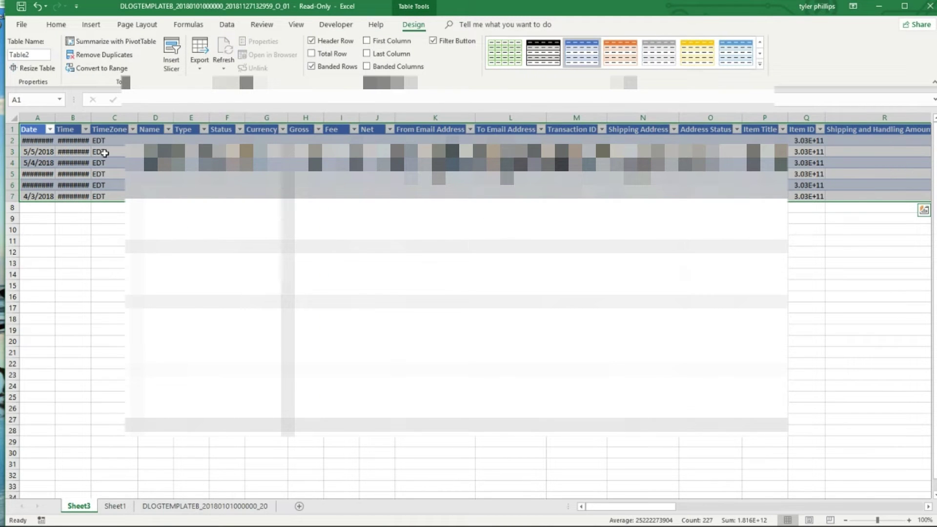
{"action": "left_click_drag", "start_coordinate": [55, 118], "coordinate": [73, 115]}
{"action": "left_click", "coordinate": [73, 141]}
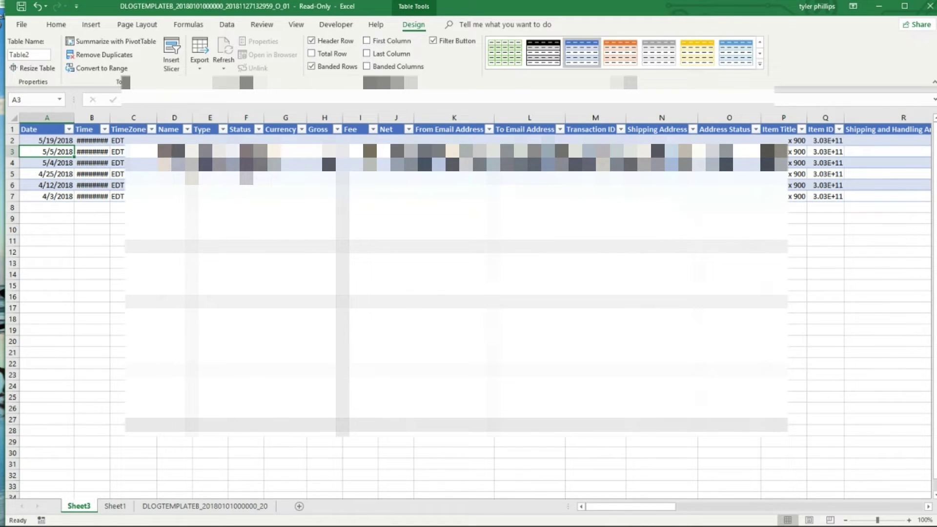
{"action": "left_click", "coordinate": [174, 151]}
{"action": "left_click", "coordinate": [174, 185]}
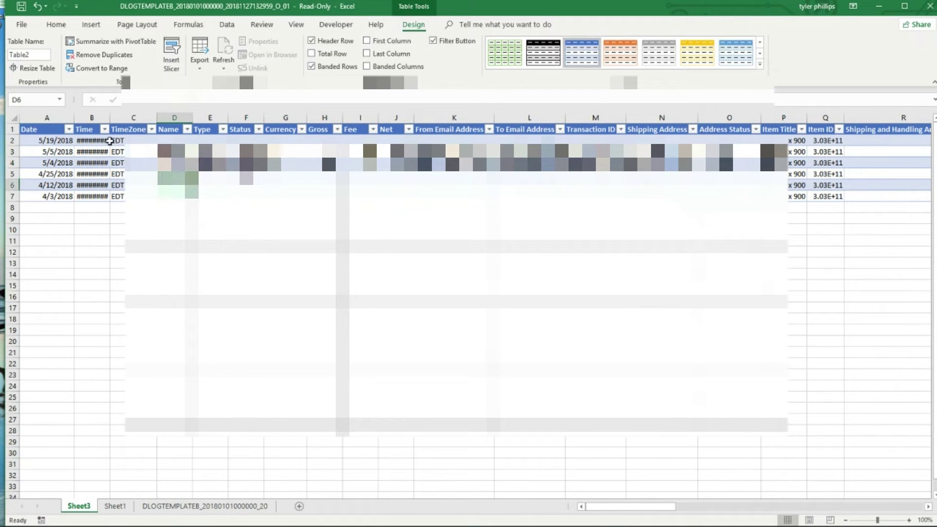
{"action": "left_click_drag", "start_coordinate": [110, 118], "coordinate": [128, 117]}
{"action": "left_click_drag", "start_coordinate": [57, 141], "coordinate": [50, 194]}
{"action": "left_click", "coordinate": [57, 197]}
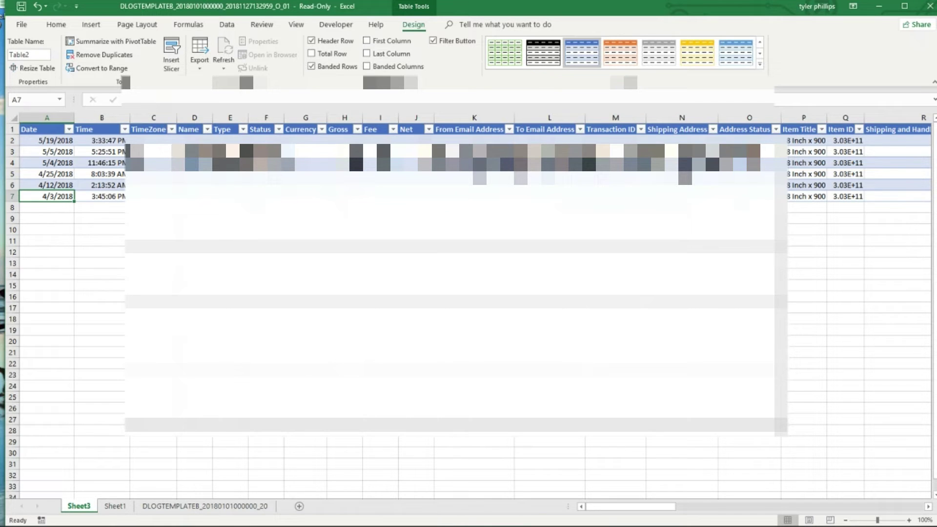
- Check the six Item Title entries, then return to the Sheet1 PivotTable
{"action": "left_click", "coordinate": [807, 141]}
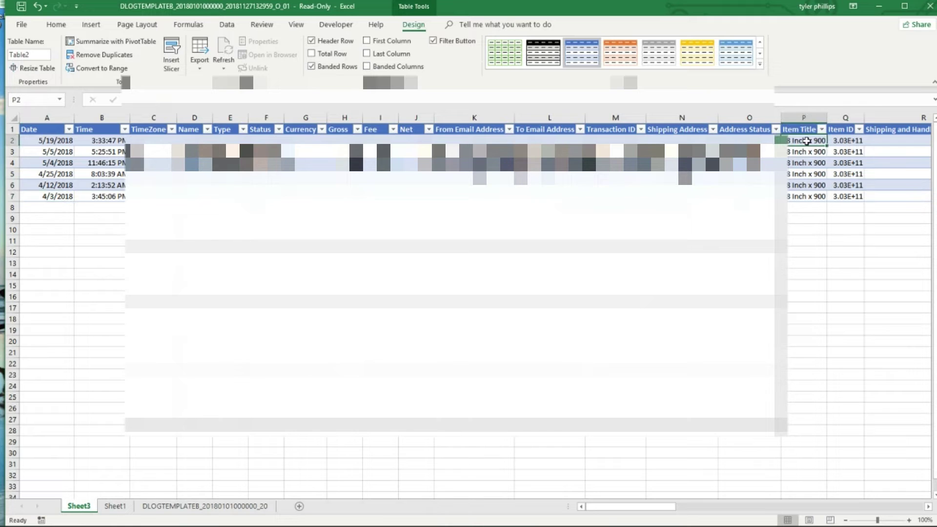
{"action": "left_click", "coordinate": [805, 152]}
{"action": "left_click", "coordinate": [806, 162]}
{"action": "left_click", "coordinate": [805, 185]}
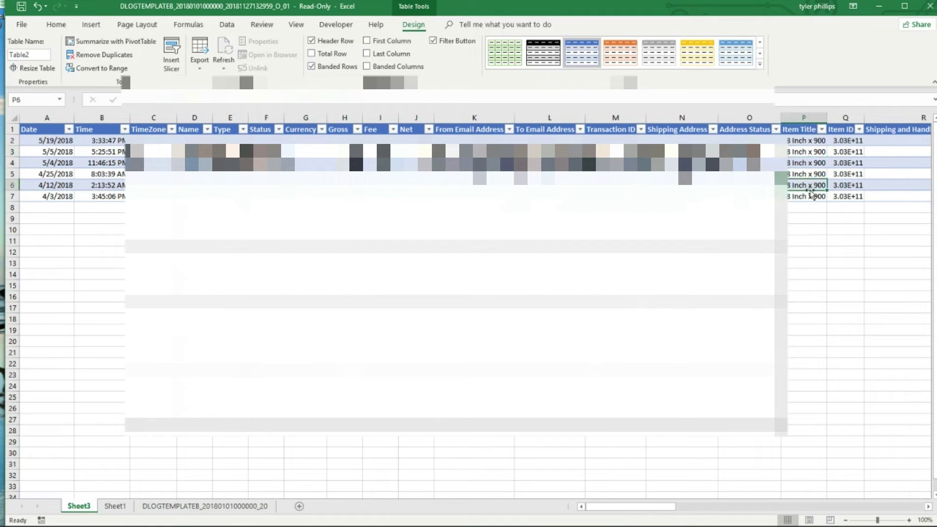
{"action": "left_click", "coordinate": [115, 507]}
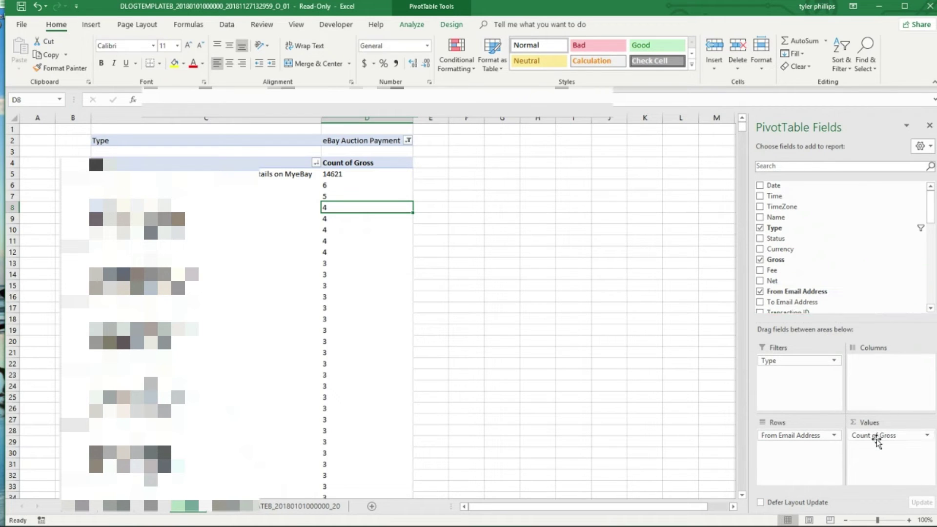
- Remove Count of Gross and the sender e-mail rows, leaving a Sum of Fee total of -43855
{"action": "mouse_move", "coordinate": [878, 439]}
{"action": "left_mouse_down"}
{"action": "mouse_move", "coordinate": [836, 259]}
{"action": "mouse_move", "coordinate": [816, 247]}
{"action": "mouse_move", "coordinate": [925, 360]}
{"action": "mouse_move", "coordinate": [897, 454]}
{"action": "mouse_move", "coordinate": [891, 446]}
{"action": "left_mouse_up"}
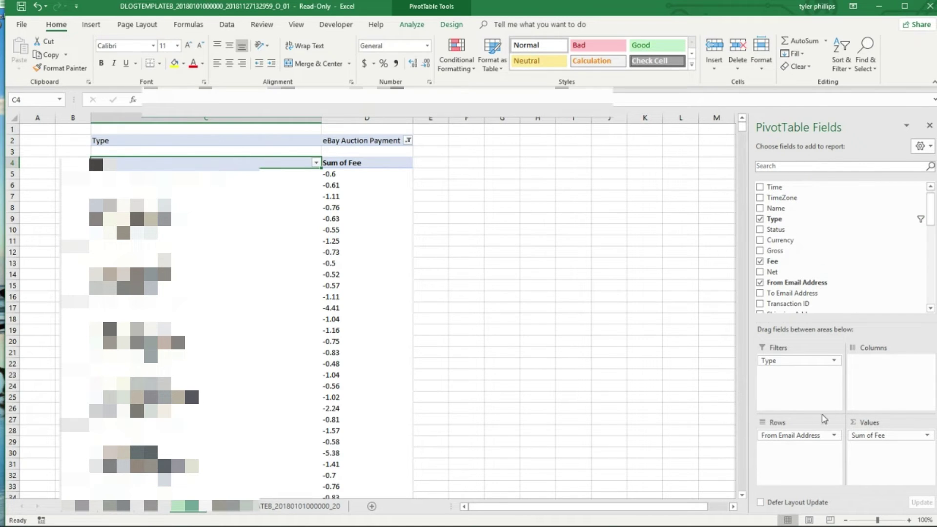
{"action": "left_click_drag", "start_coordinate": [805, 436], "coordinate": [816, 256]}
{"action": "mouse_move", "coordinate": [885, 446]}
{"action": "left_mouse_down"}
{"action": "mouse_move", "coordinate": [761, 432]}
{"action": "mouse_move", "coordinate": [881, 440]}
{"action": "left_mouse_up"}
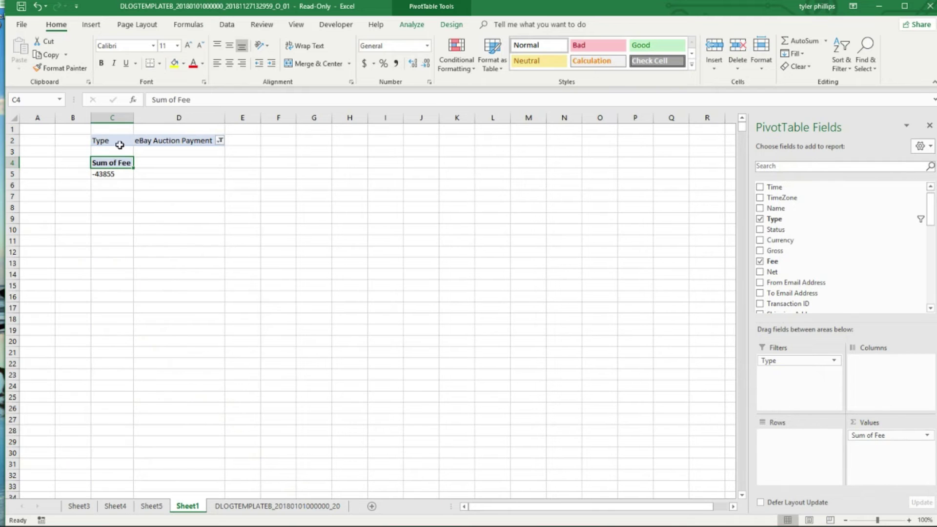
{"action": "left_click", "coordinate": [103, 175]}
- Set the Type filter to (All) and center the fee total in its cell
{"action": "left_click", "coordinate": [220, 140]}
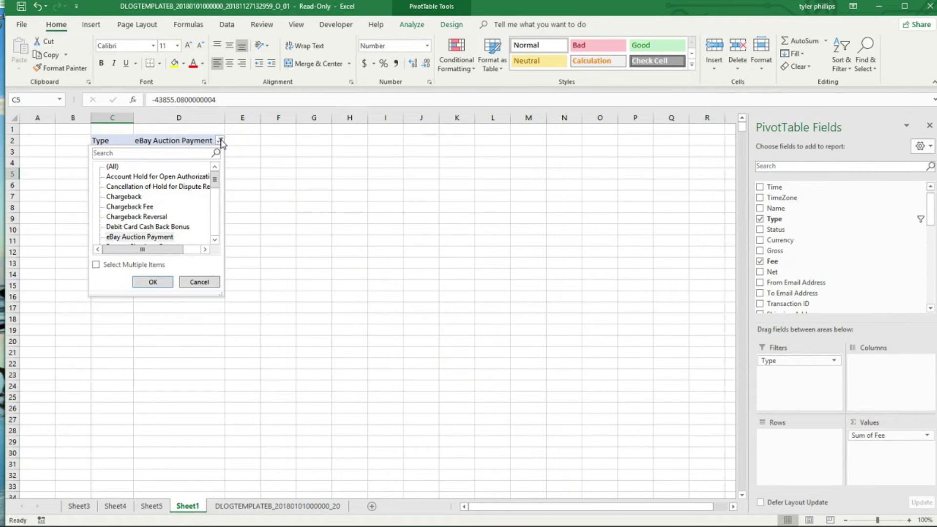
{"action": "left_click", "coordinate": [112, 167]}
{"action": "left_click", "coordinate": [166, 281]}
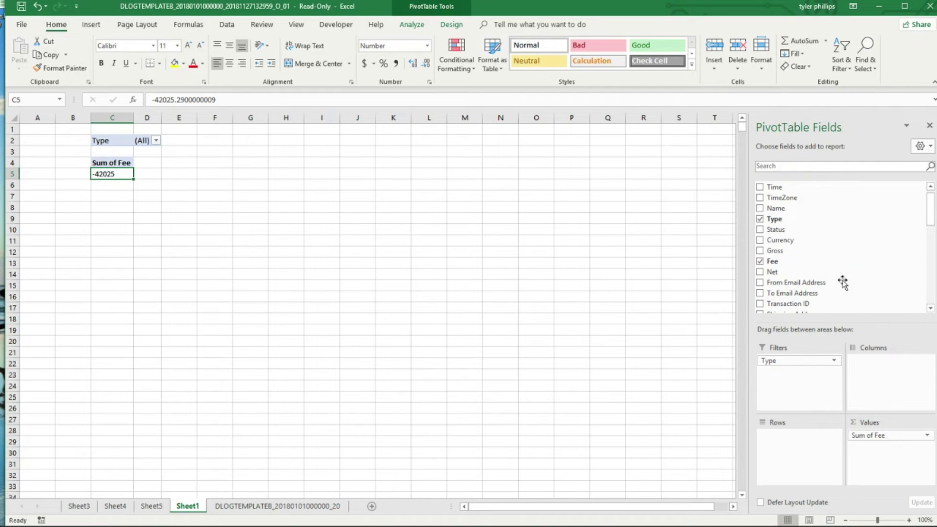
{"action": "left_click", "coordinate": [230, 64]}
- Filter Type to Chargeback Fee, then to eBay Auction Payment
{"action": "left_click", "coordinate": [157, 141]}
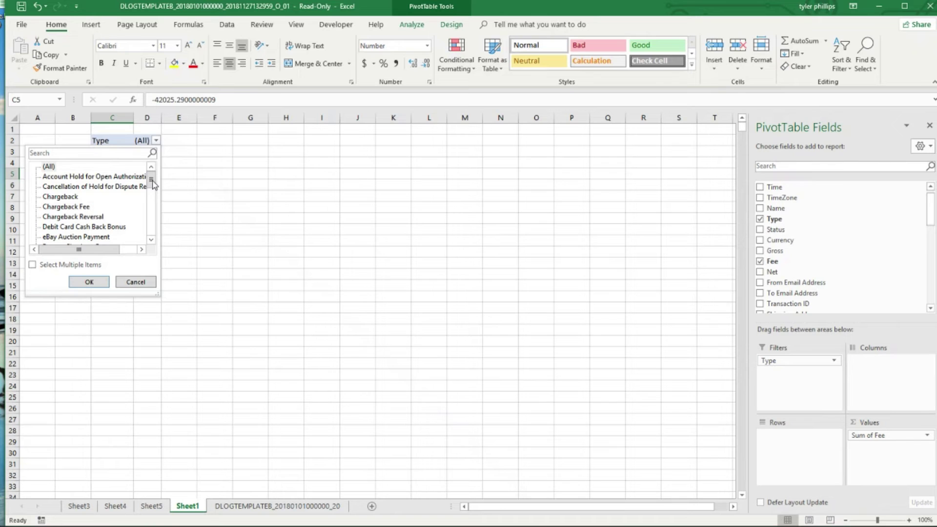
{"action": "left_click", "coordinate": [77, 207]}
{"action": "left_click", "coordinate": [89, 282]}
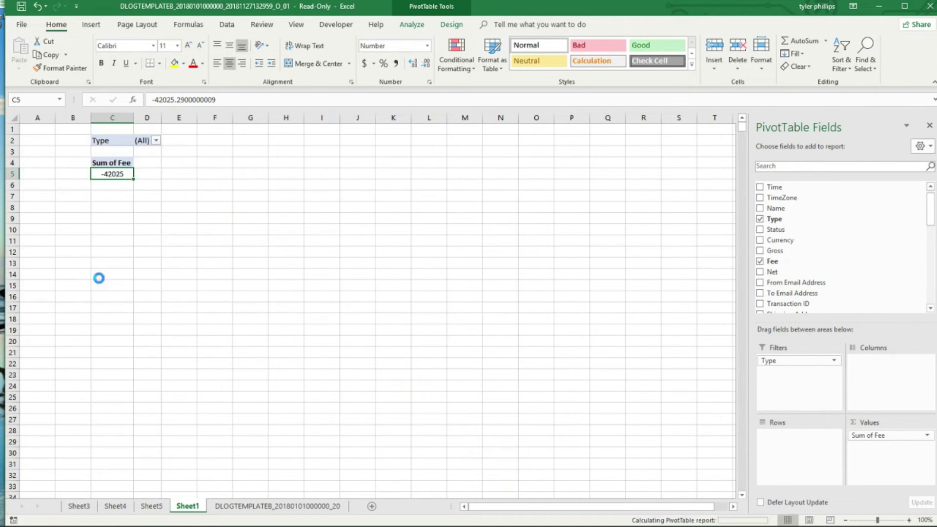
{"action": "left_click", "coordinate": [195, 148]}
{"action": "left_click", "coordinate": [196, 140]}
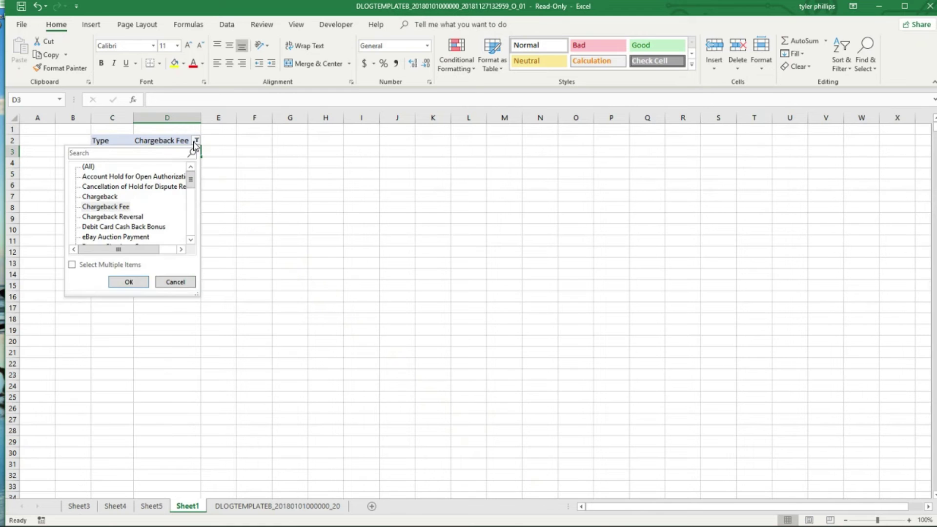
{"action": "left_click", "coordinate": [145, 238]}
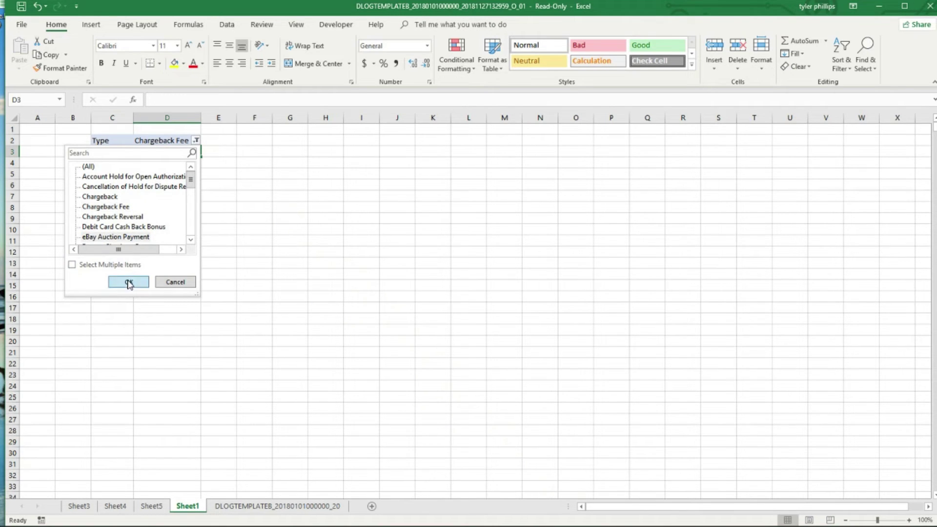
{"action": "left_click", "coordinate": [128, 283]}
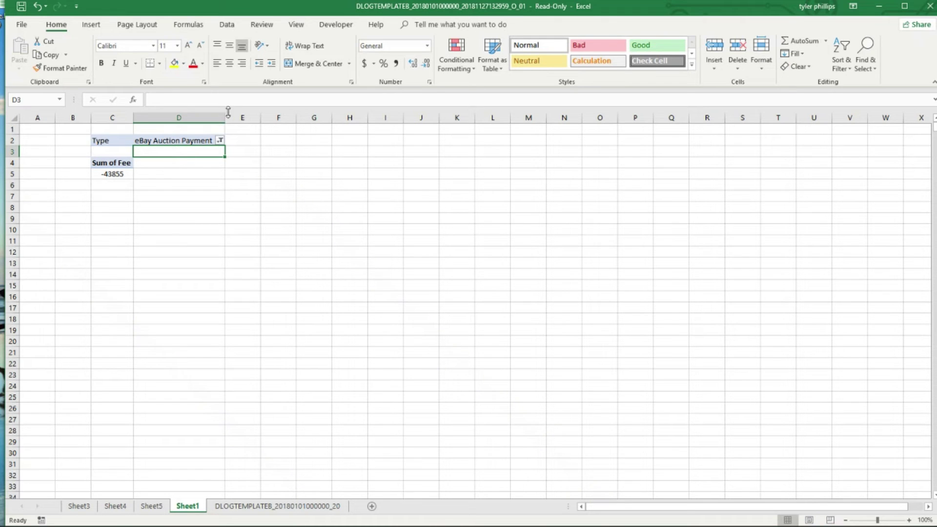
- Reset the Type filter to (All) so Sum of Fee reads -42025, and show the field list
{"action": "left_click", "coordinate": [221, 141]}
{"action": "left_click", "coordinate": [112, 166]}
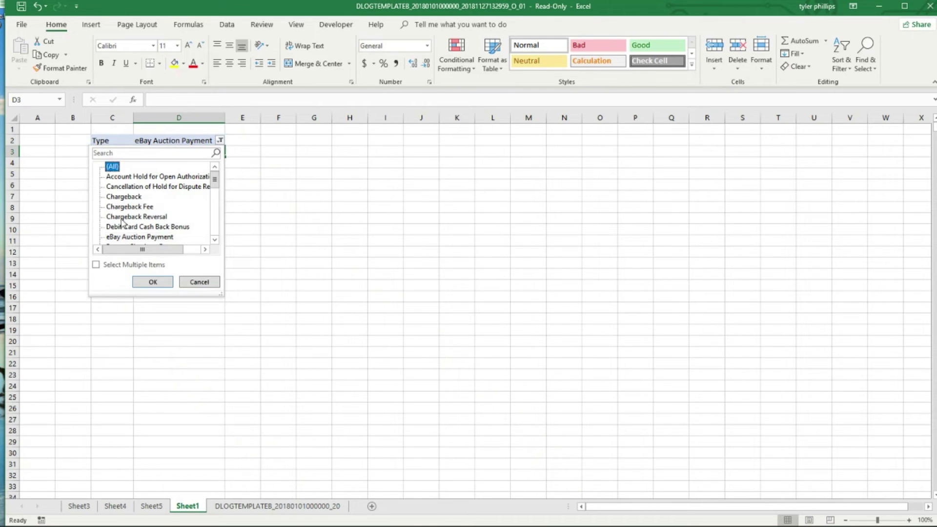
{"action": "left_click", "coordinate": [146, 284]}
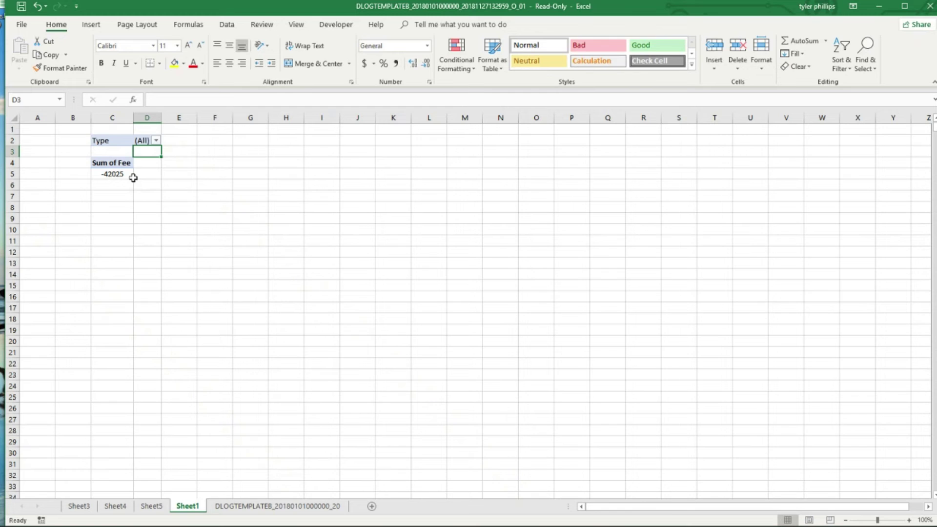
{"action": "mouse_move", "coordinate": [133, 177]}
{"action": "left_click", "coordinate": [124, 173]}
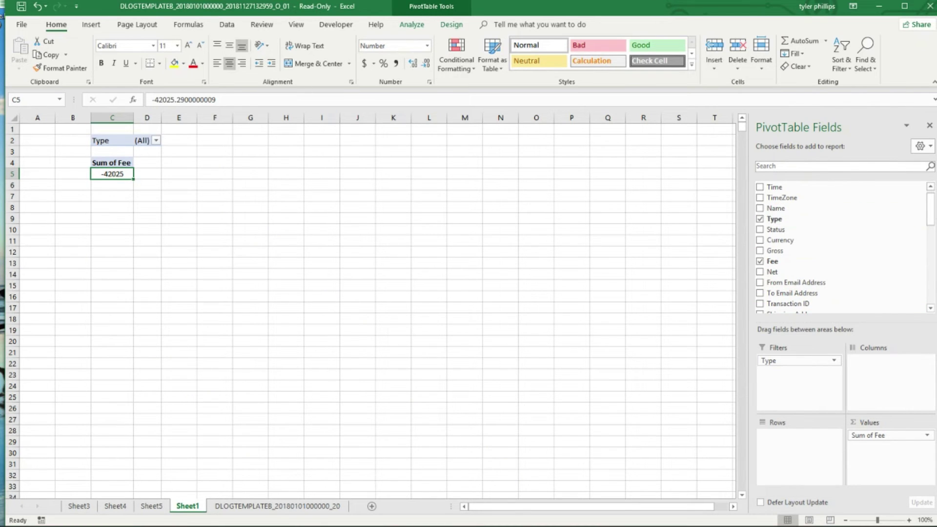
{"action": "left_click_drag", "start_coordinate": [932, 214], "coordinate": [926, 276]}
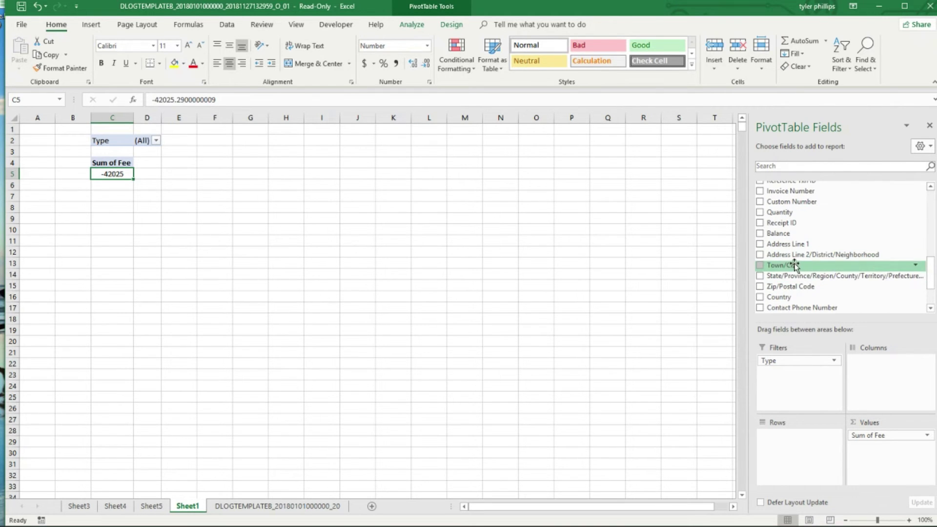
- Add Town/City as a report filter and set it to Charlotte
{"action": "left_click_drag", "start_coordinate": [783, 268], "coordinate": [788, 373]}
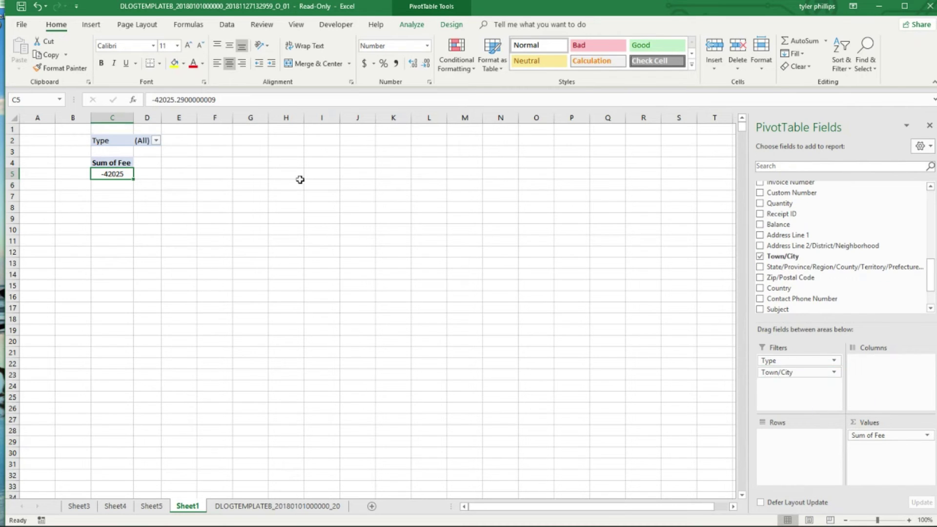
{"action": "left_click", "coordinate": [156, 140]}
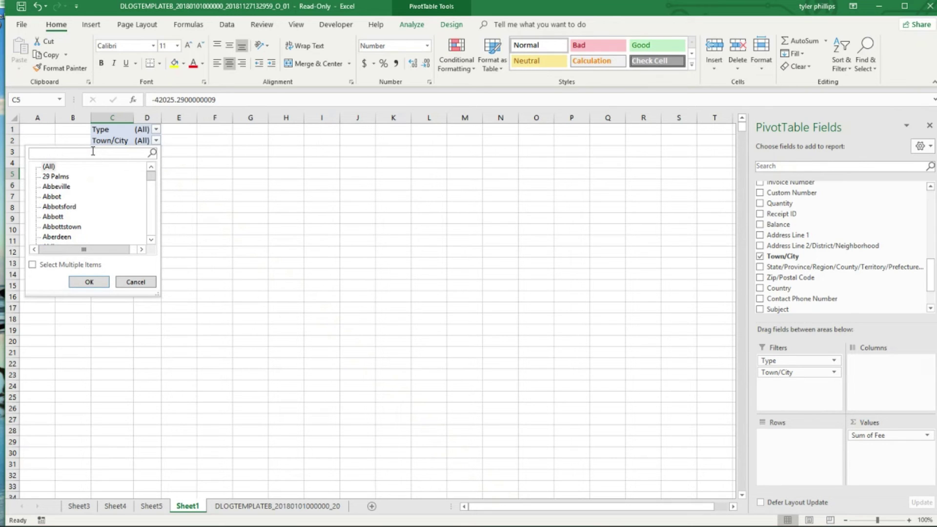
{"action": "type", "text": "char"}
{"action": "left_click_drag", "start_coordinate": [151, 182], "coordinate": [153, 197]}
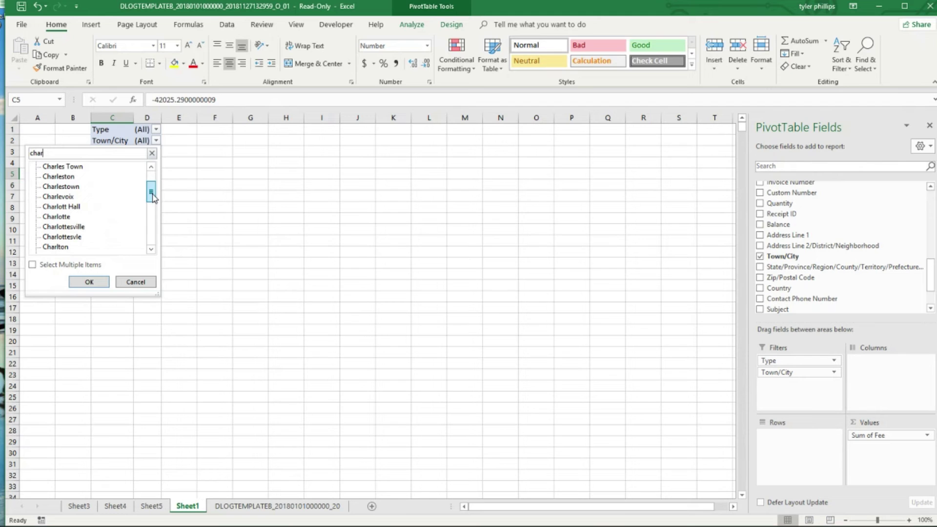
{"action": "left_click", "coordinate": [74, 217]}
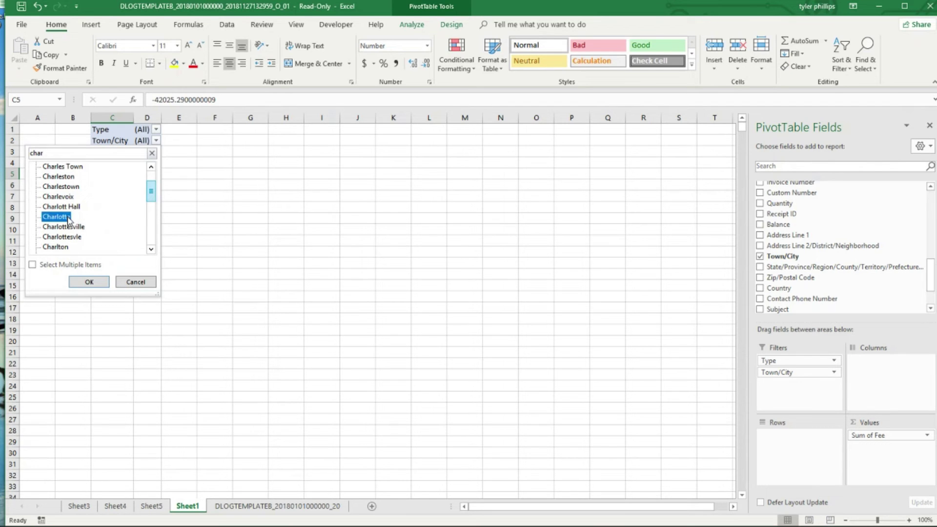
{"action": "left_click", "coordinate": [87, 282]}
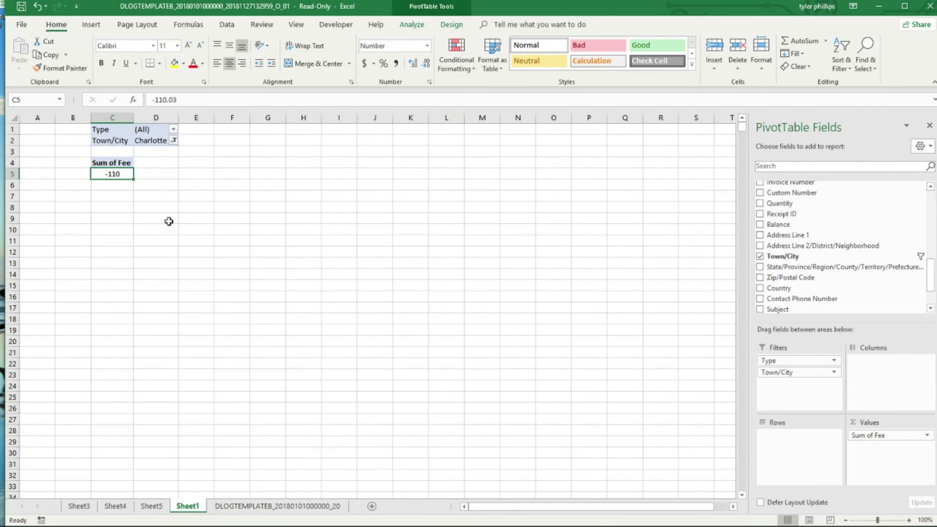
- Set the Type filter to eBay Auction Payment, giving Sum of Fee -110
{"action": "left_click", "coordinate": [174, 129]}
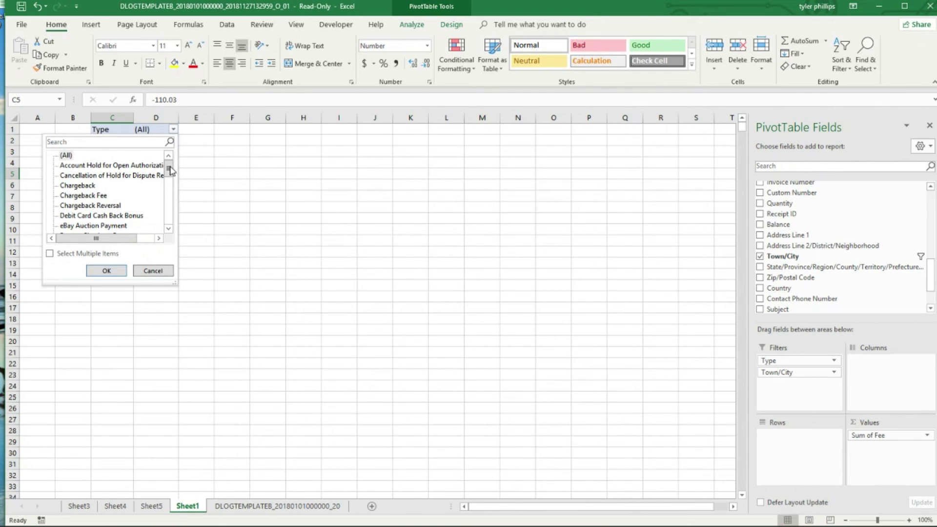
{"action": "left_click_drag", "start_coordinate": [169, 169], "coordinate": [168, 181]}
{"action": "left_click", "coordinate": [123, 196]}
{"action": "left_click", "coordinate": [106, 271]}
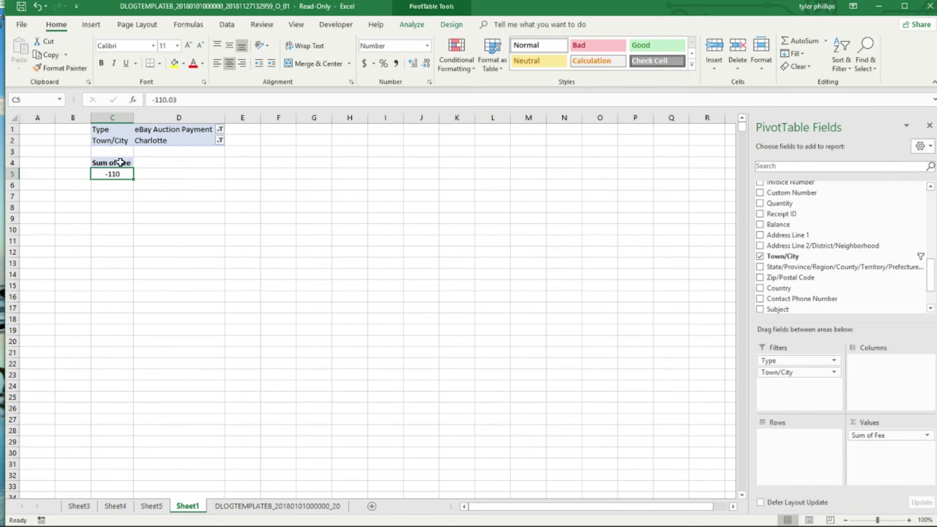
- Replace Sum of Fee with Sum of Gross in the Values area
{"action": "left_click_drag", "start_coordinate": [878, 436], "coordinate": [836, 252]}
{"action": "scroll", "coordinate": [835, 252], "scroll_direction": "up", "scroll_amount": 8}
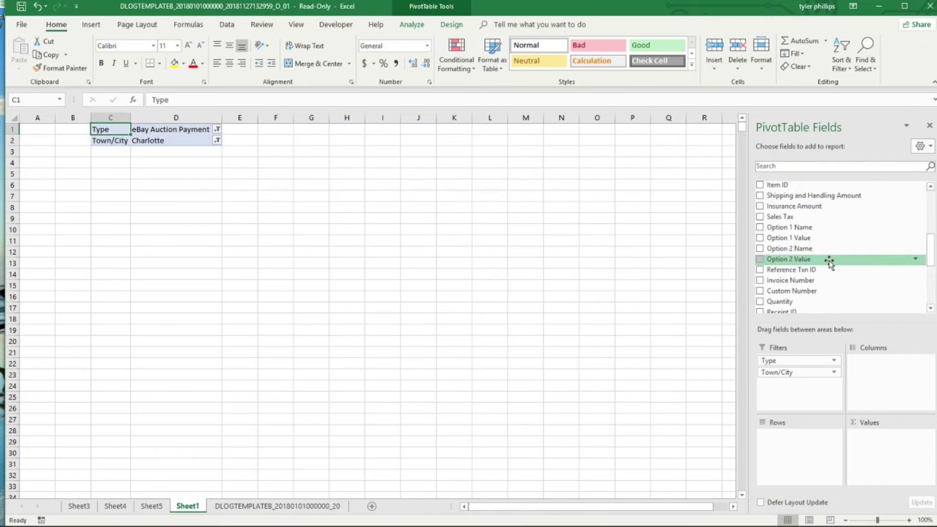
{"action": "left_click_drag", "start_coordinate": [823, 251], "coordinate": [865, 435]}
{"action": "left_click", "coordinate": [113, 175]}
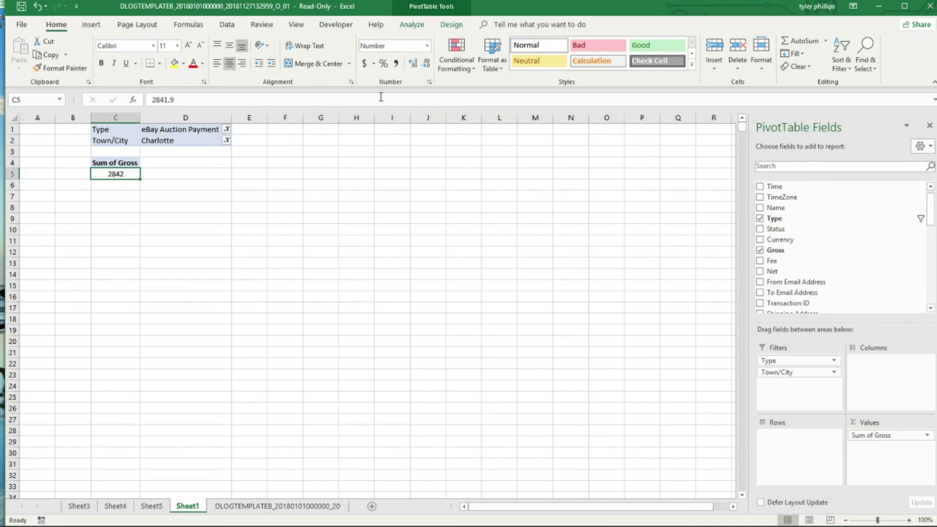
- Filter Town/City to the four 'new york' variants, totalling 5725.71, and move it to Rows
{"action": "left_click", "coordinate": [221, 139]}
{"action": "type", "text": "new york"}
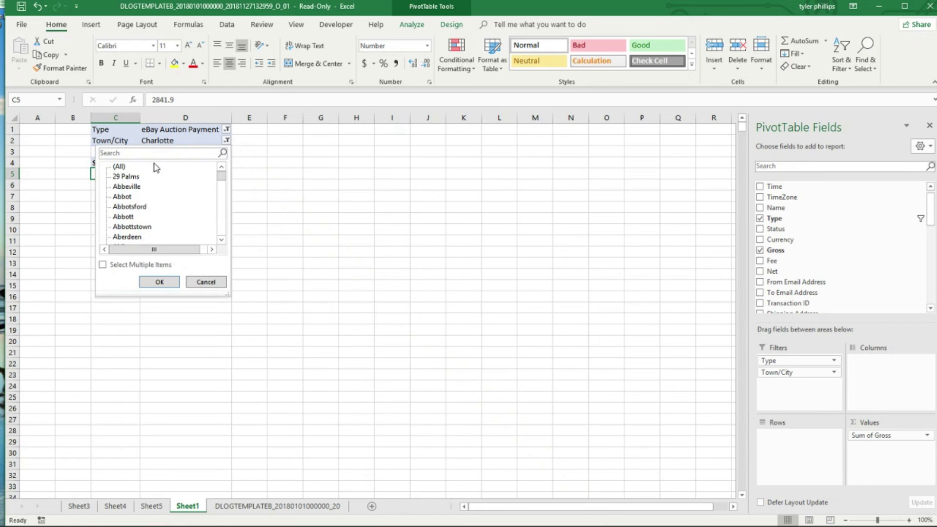
{"action": "left_click", "coordinate": [103, 265]}
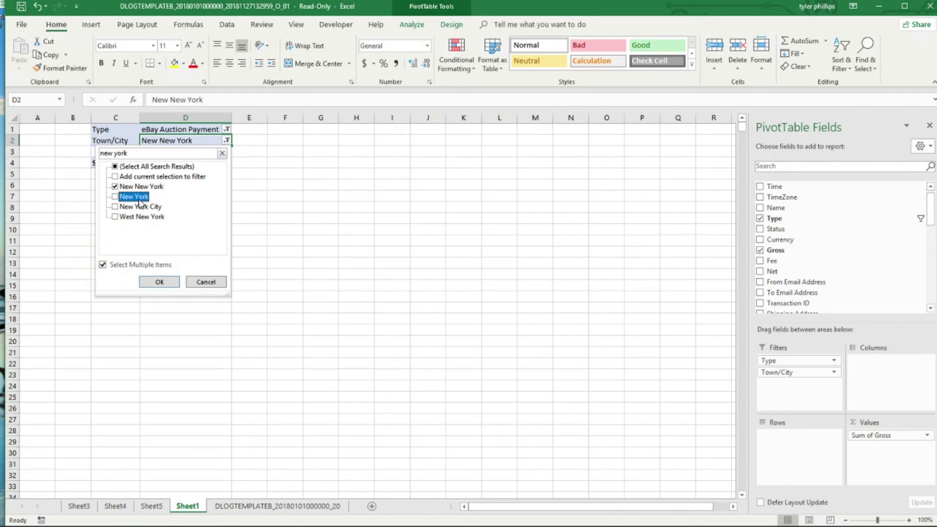
{"action": "left_click", "coordinate": [116, 207]}
{"action": "left_click", "coordinate": [115, 197]}
{"action": "left_click", "coordinate": [121, 218]}
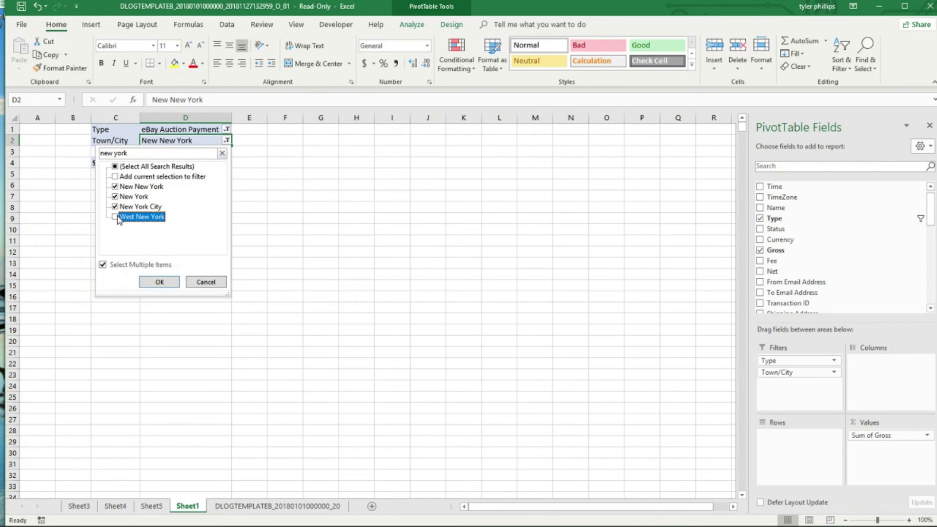
{"action": "left_click", "coordinate": [156, 282]}
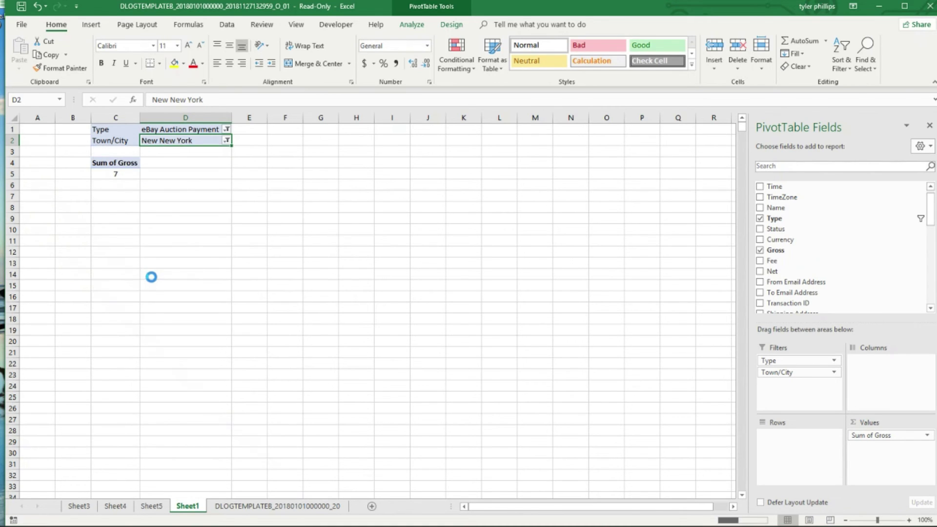
{"action": "left_click", "coordinate": [126, 174]}
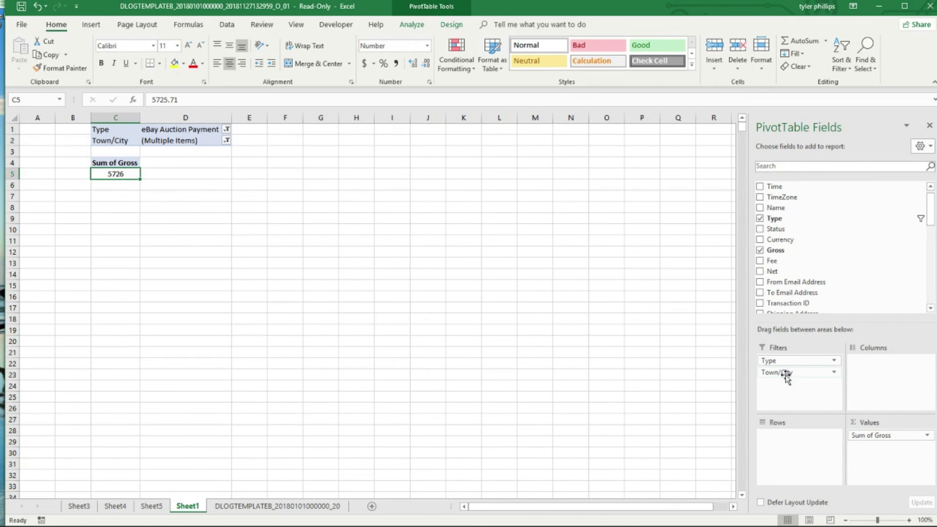
{"action": "left_click_drag", "start_coordinate": [787, 374], "coordinate": [788, 437]}
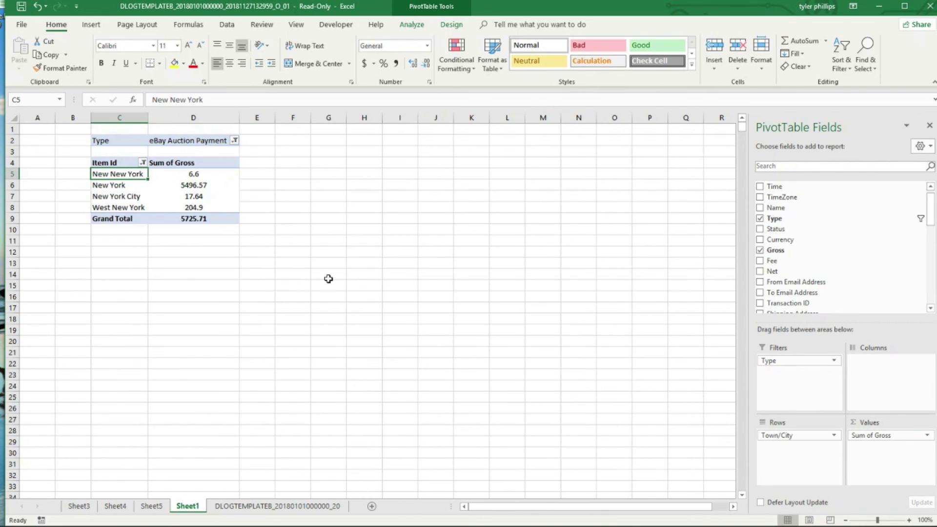
- Clear the Town/City row filter with (Select All) to list every town
{"action": "left_click", "coordinate": [144, 164]}
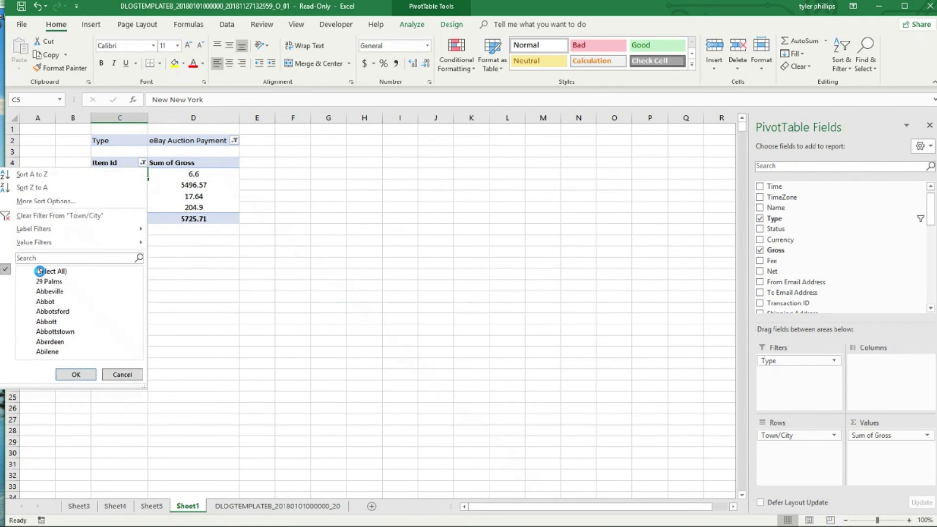
{"action": "left_click", "coordinate": [142, 164]}
{"action": "left_click", "coordinate": [142, 164]}
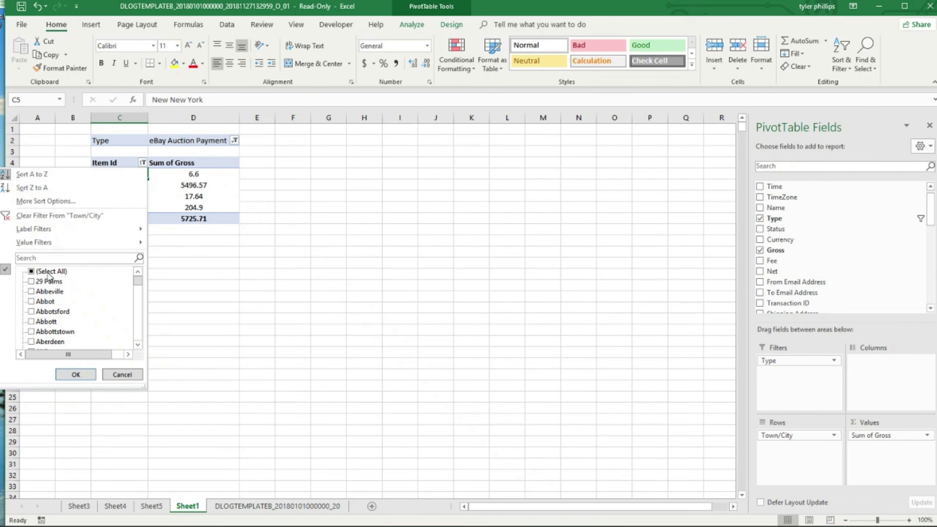
{"action": "left_click", "coordinate": [49, 275]}
{"action": "left_click", "coordinate": [30, 272]}
{"action": "left_click", "coordinate": [75, 374]}
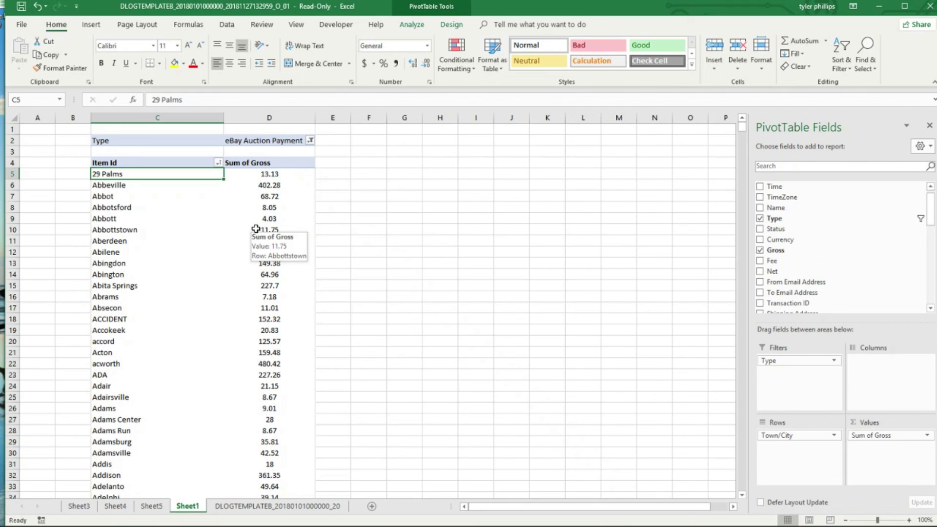
- Sort towns by Sum of Gross, largest first, putting miami, Brooklyn and Houston on top
{"action": "right_click", "coordinate": [270, 171]}
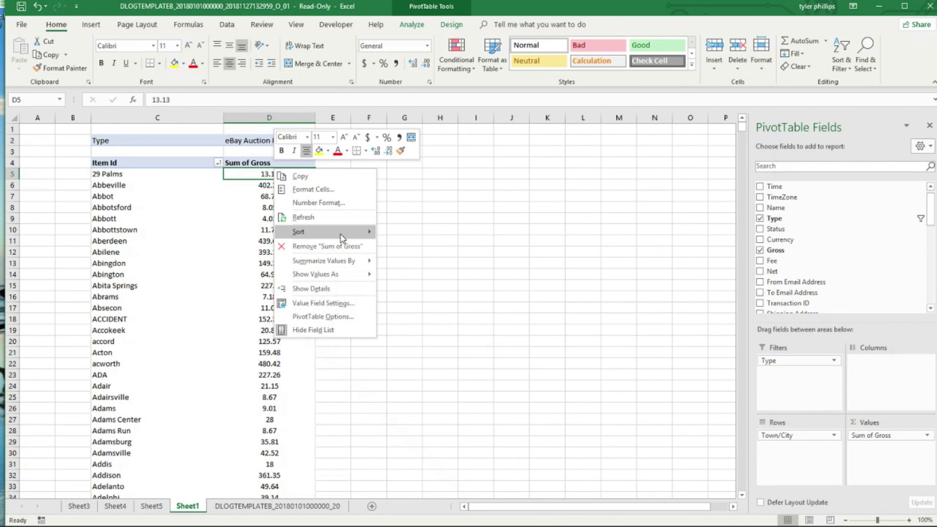
{"action": "mouse_move", "coordinate": [344, 233]}
{"action": "left_click", "coordinate": [417, 244]}
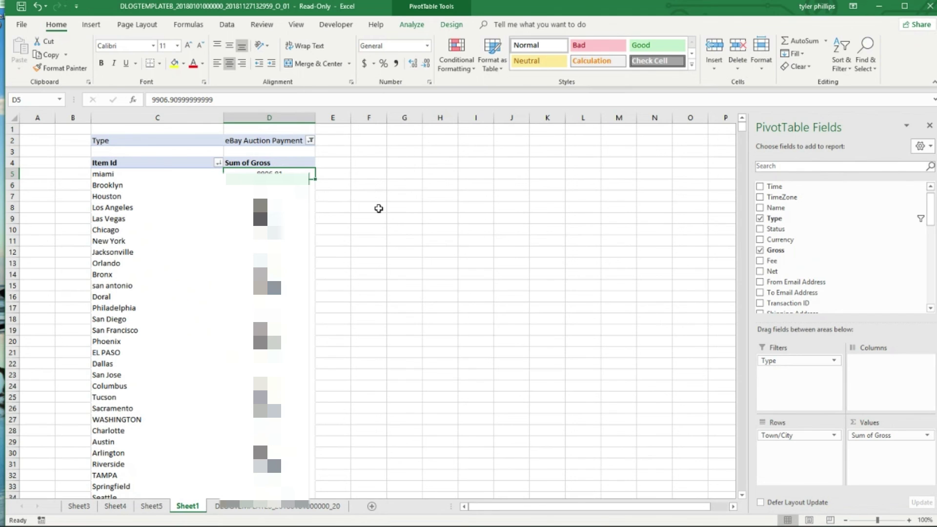
{"action": "left_click", "coordinate": [342, 210]}
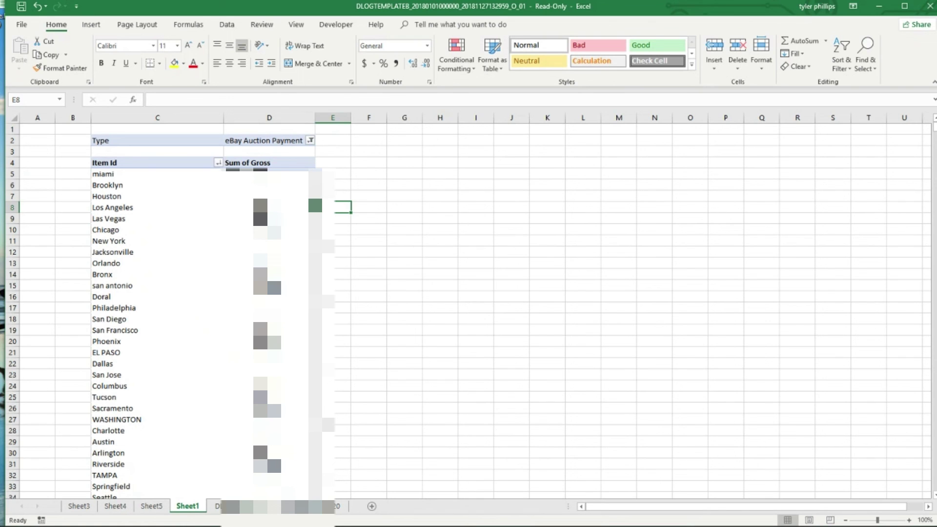
- Change the D2 Type filter list, leaving a single Sum of Gross of 1069113 without town rows
{"action": "left_click", "coordinate": [311, 140]}
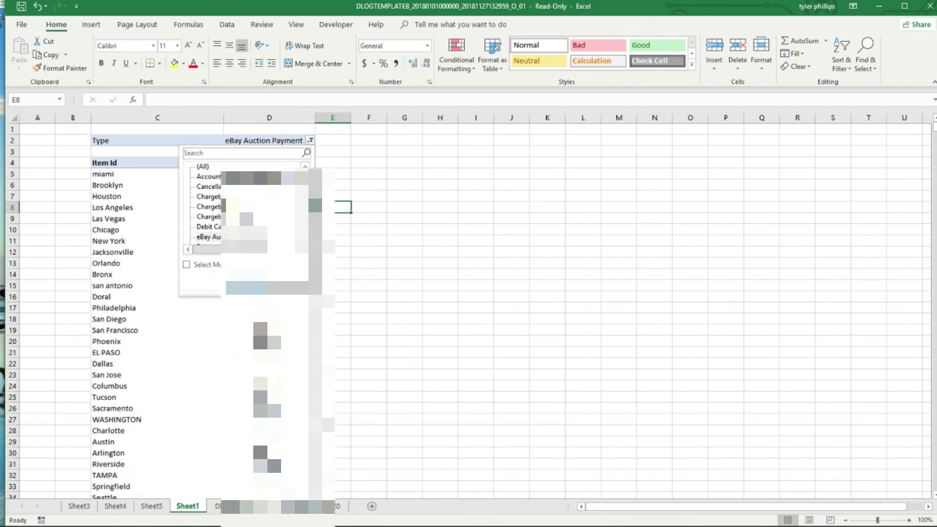
{"action": "left_click", "coordinate": [210, 217]}
{"action": "left_click", "coordinate": [312, 275]}
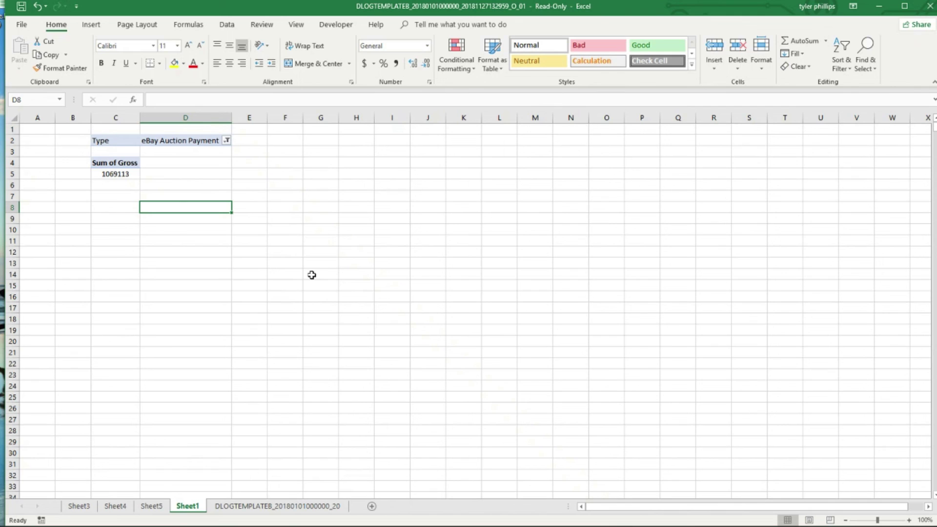